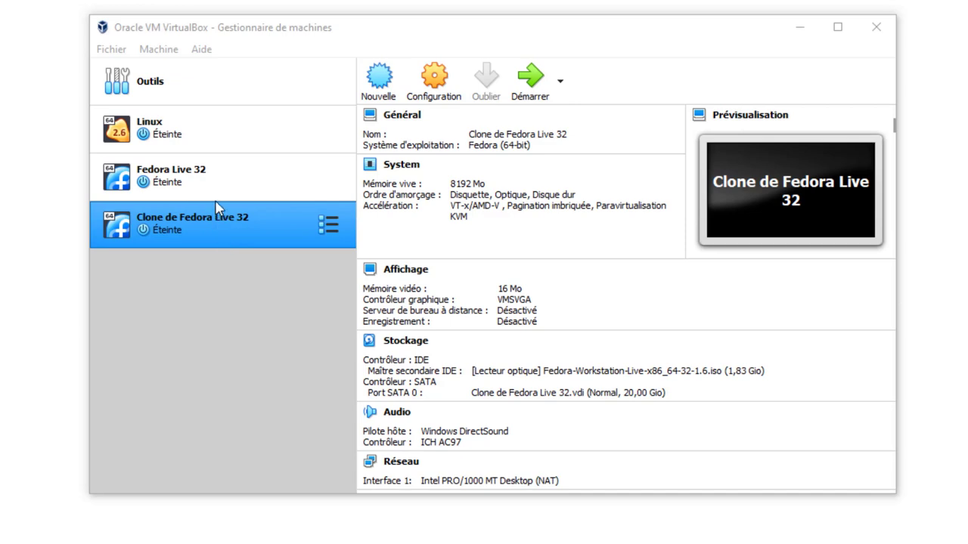
Step: Open the clone wizard for the Fedora Live 32 virtual machine
left_click(167, 184)
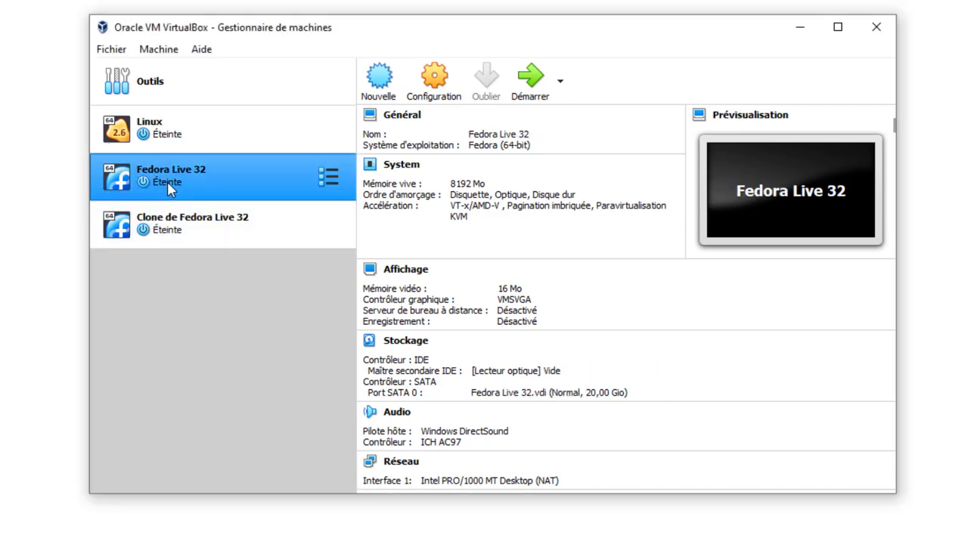
right_click(182, 171)
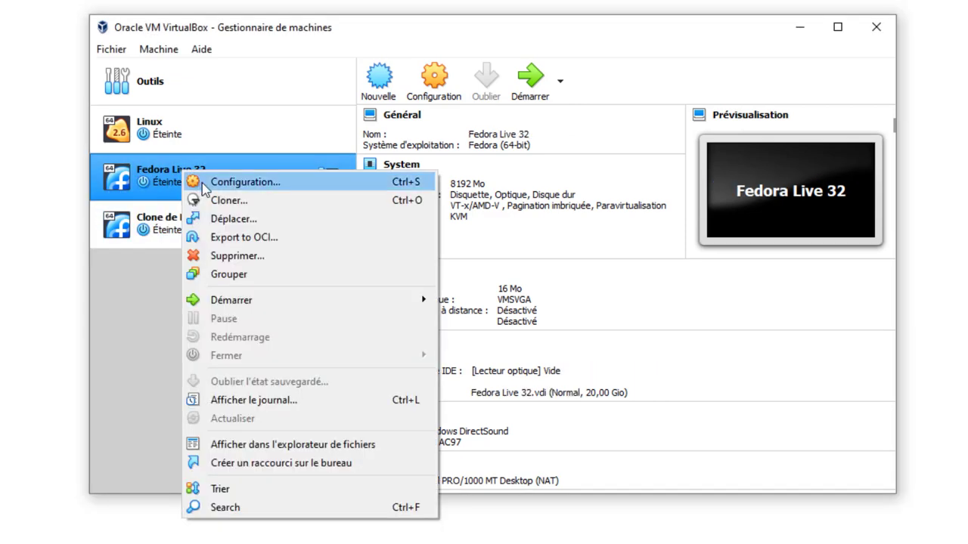
left_click(220, 201)
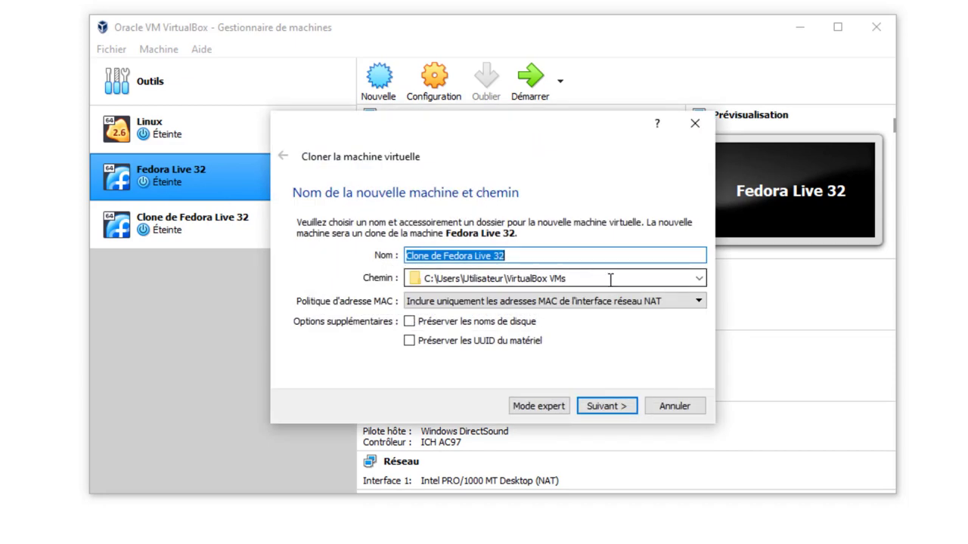
Step: Try to make a full clone (Clone intégral) of the machine with D:\VirtualBox as the destination folder
left_click(701, 278)
left_click(520, 307)
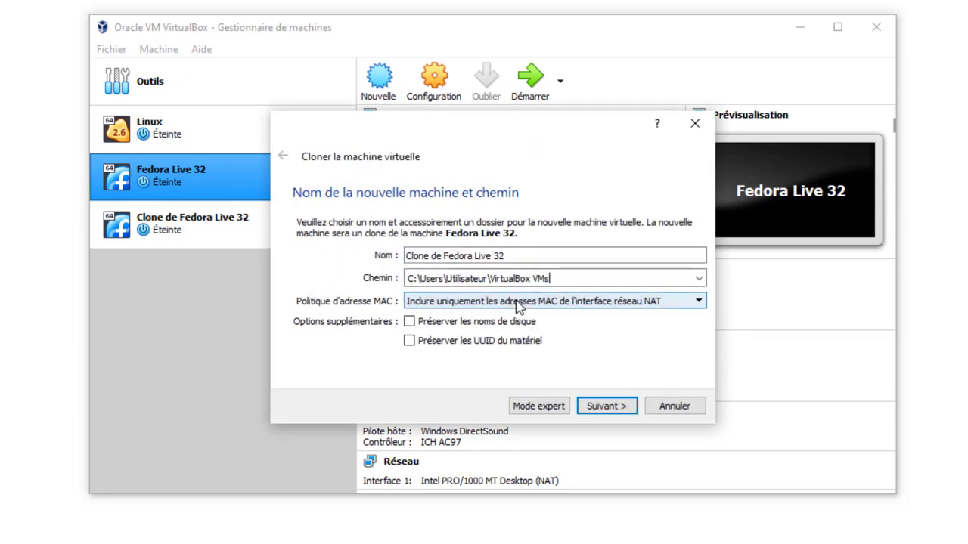
left_click(697, 281)
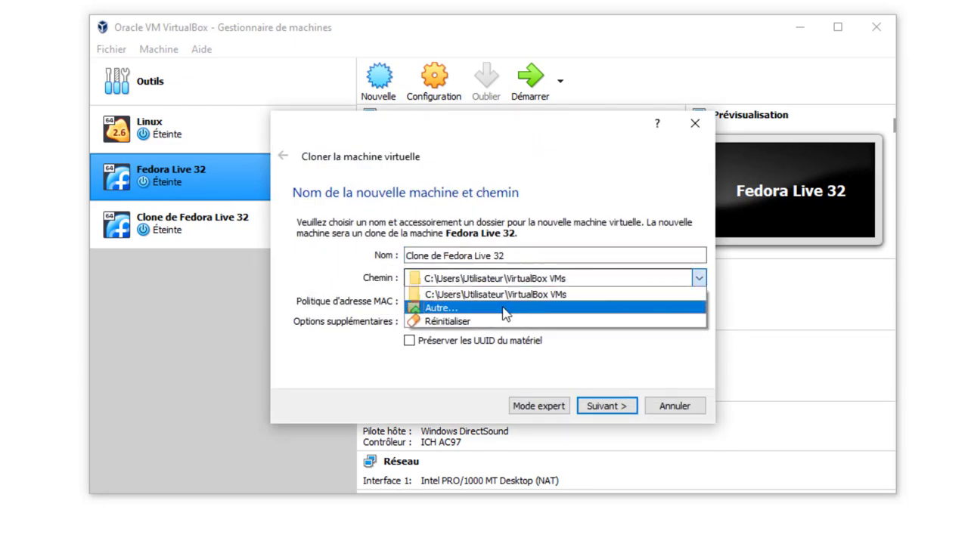
left_click(504, 312)
scroll(371, 439, "down", 5)
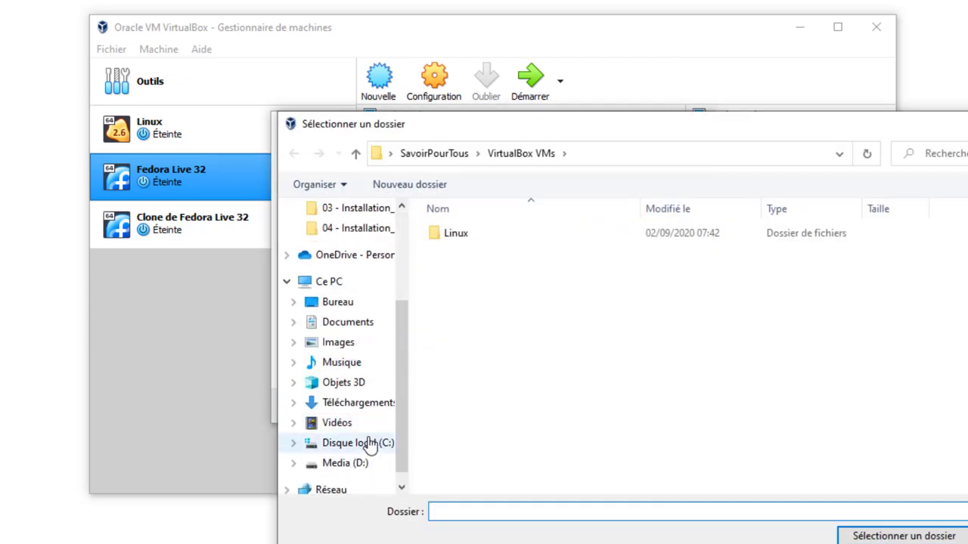
left_click(360, 464)
scroll(479, 484, "down", 1)
left_click(479, 486)
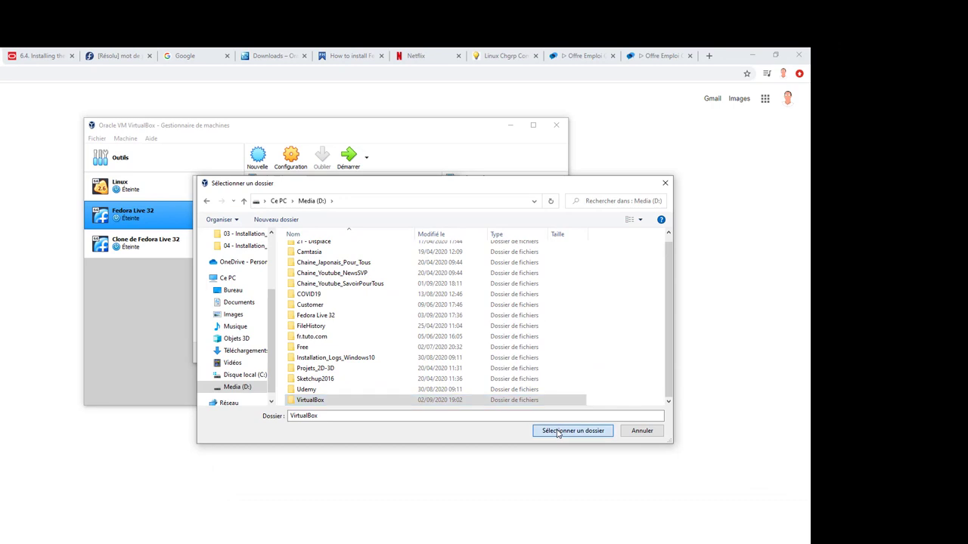
left_click(815, 514)
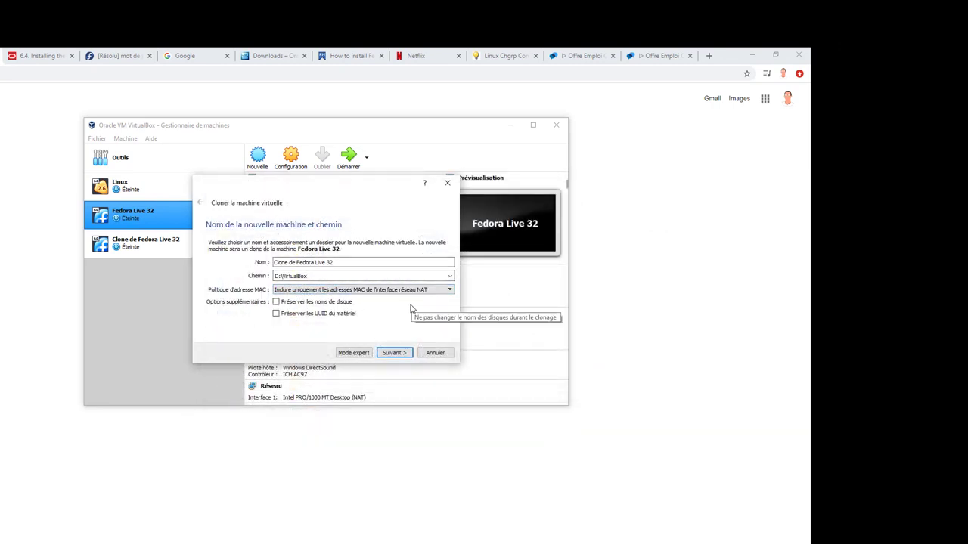
left_click(395, 353)
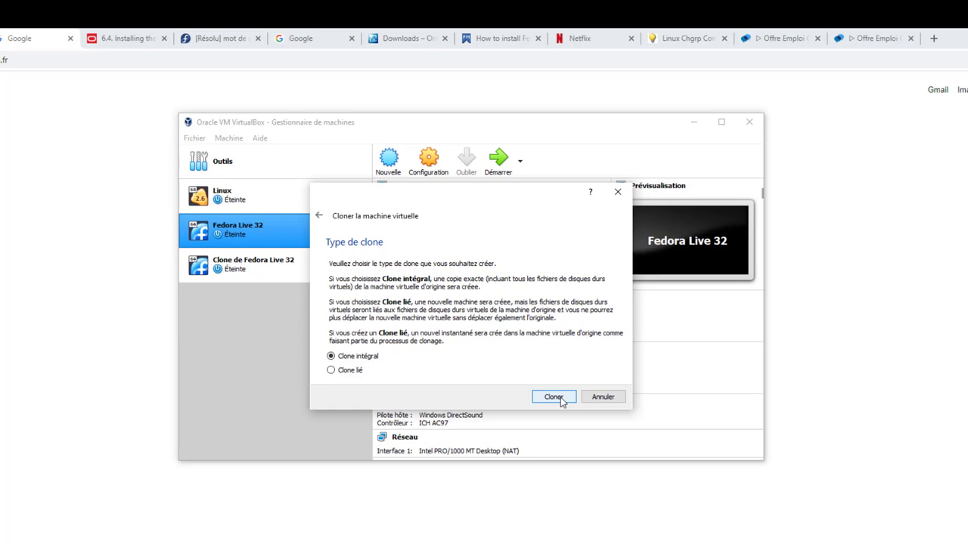
left_click(603, 397)
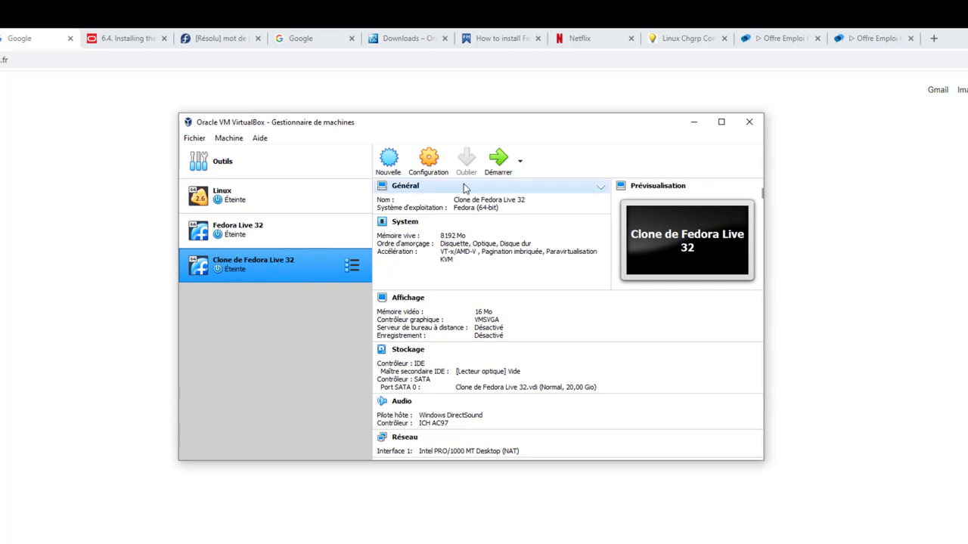
Step: Start the Clone de Fedora Live 32 virtual machine, dismissing its notices, and maximize its window
left_click(501, 158)
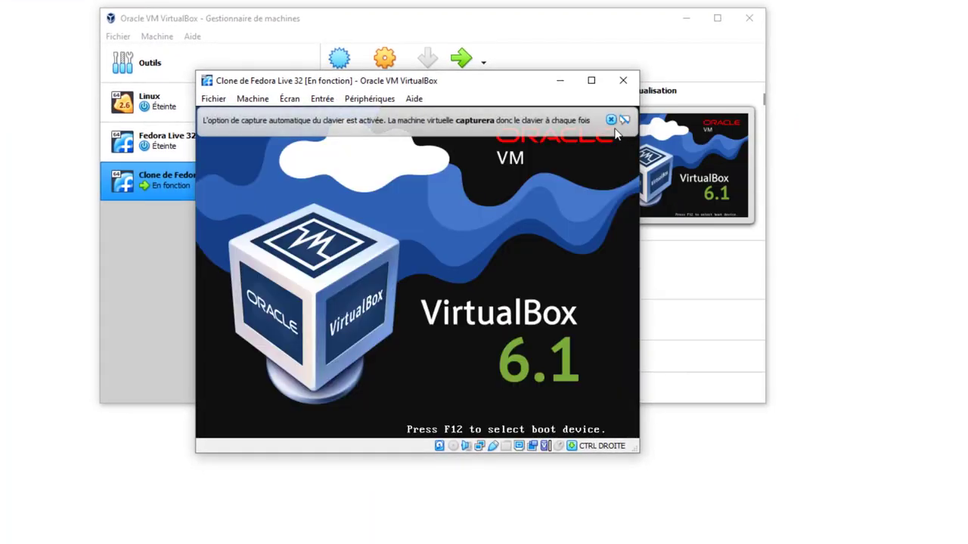
left_click(610, 119)
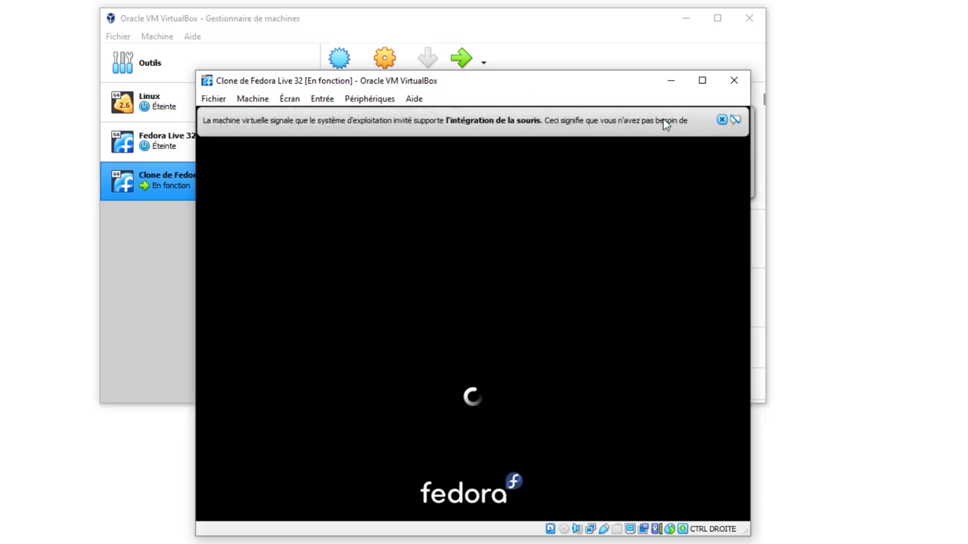
left_click(722, 120)
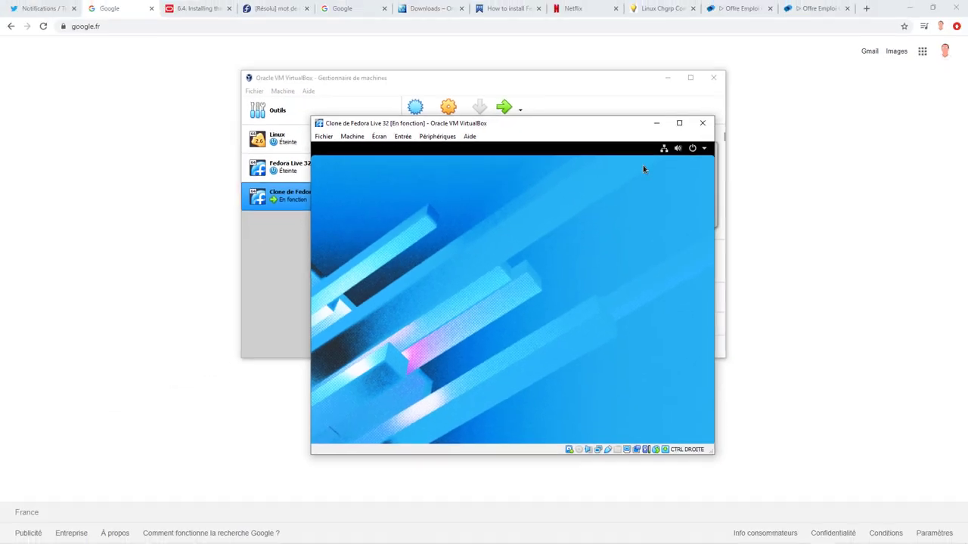
left_click(679, 123)
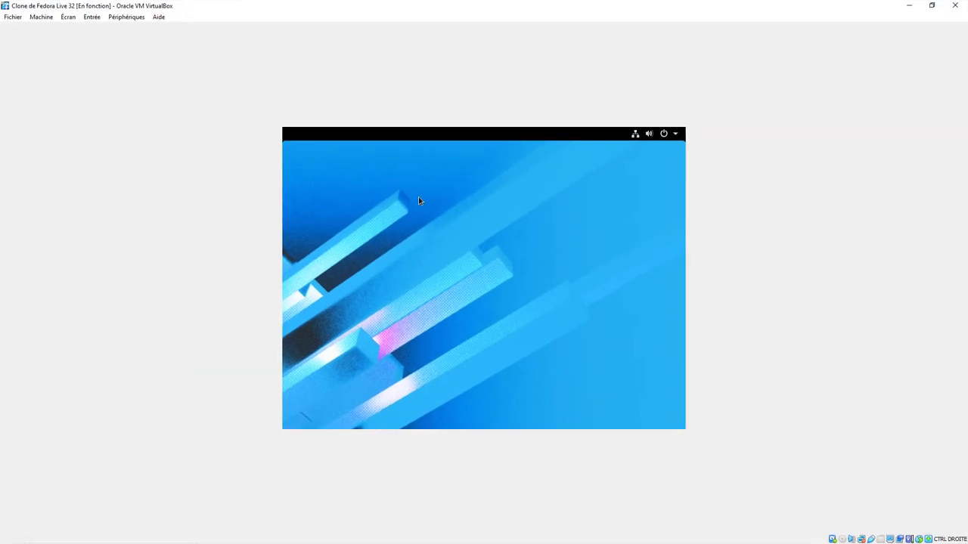
left_click(72, 17)
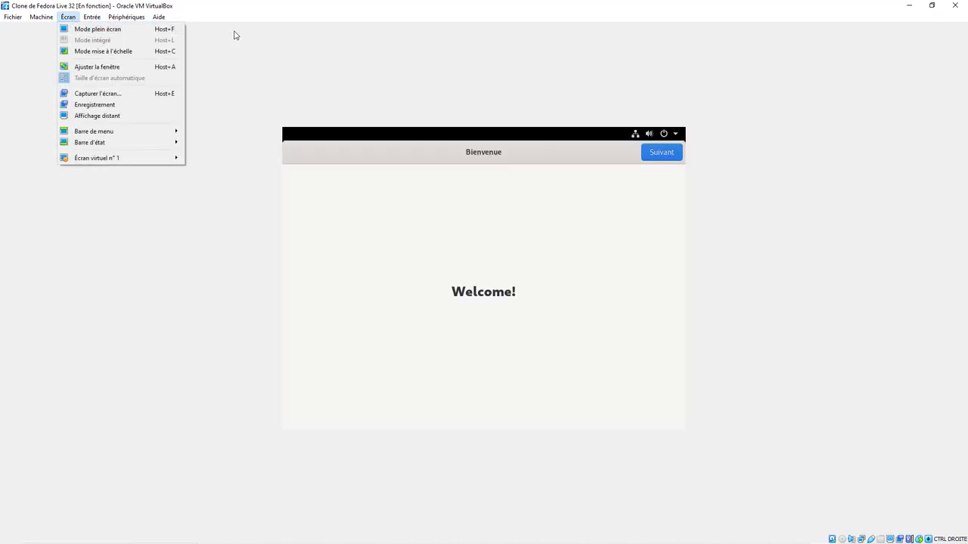
left_click(261, 55)
Step: Advance through the initial Fedora setup, skipping online accounts, and enter savoirpourtous as the full name and username
left_click(662, 153)
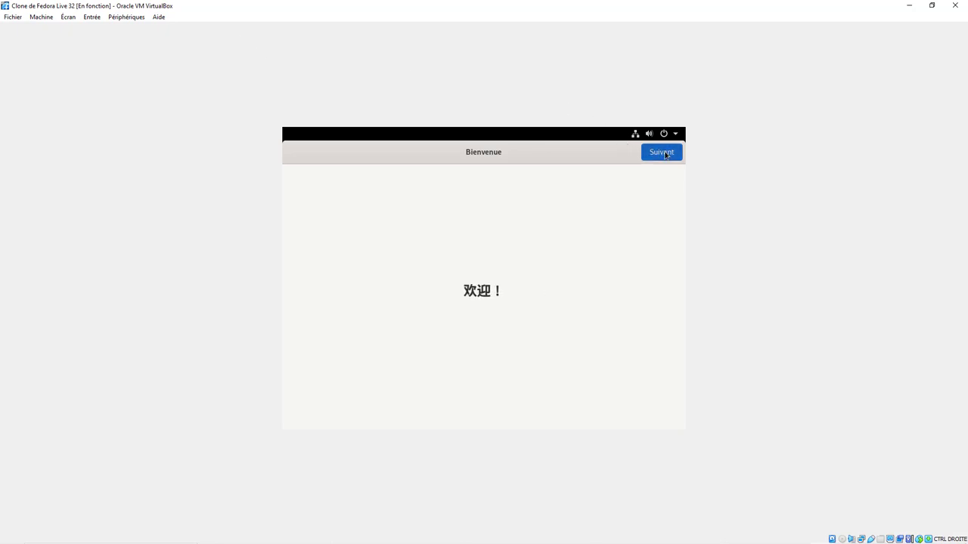
left_click(662, 153)
left_click(663, 153)
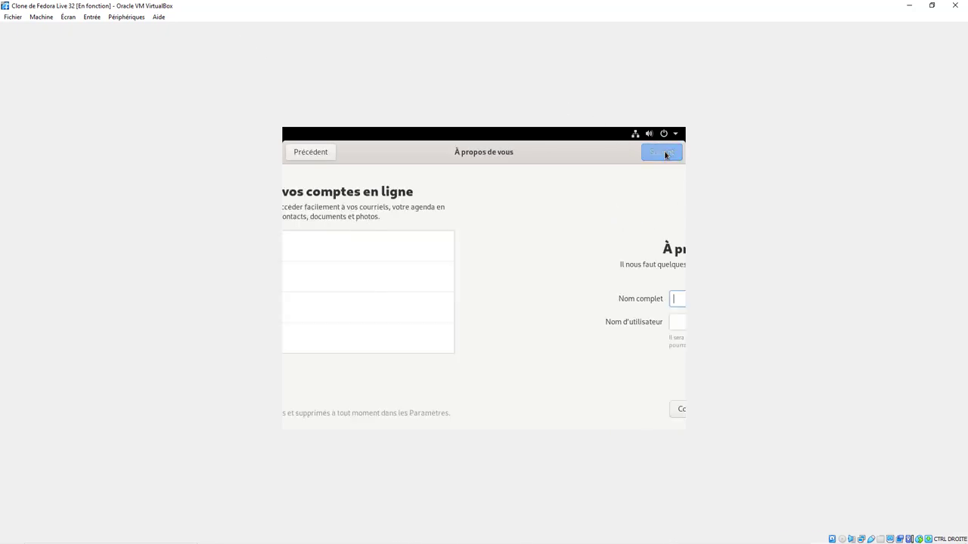
type("s")
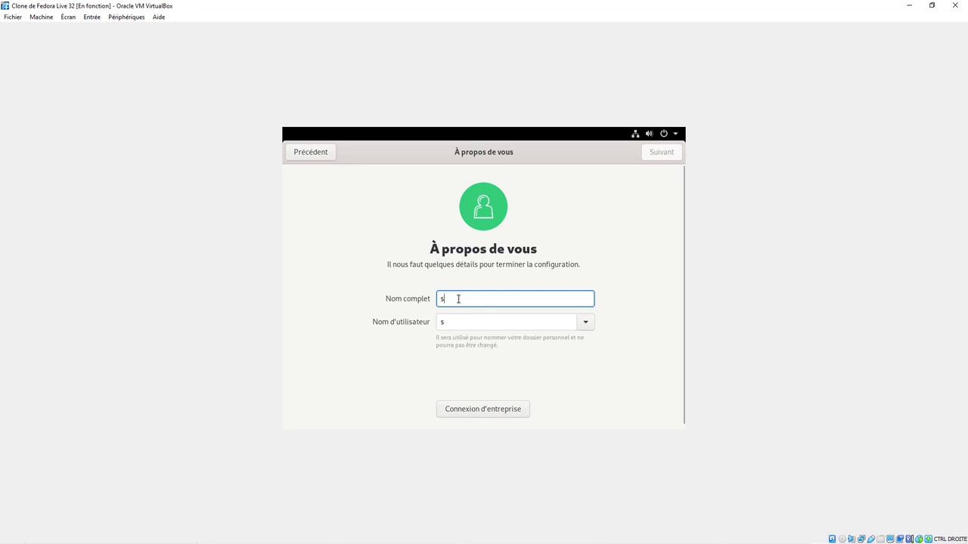
type("avoirpourtous")
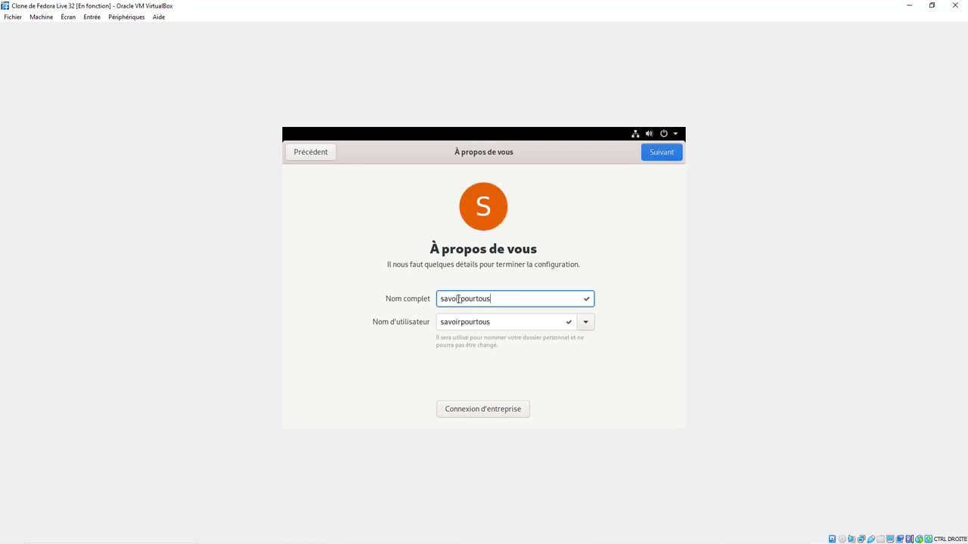
key("Tab")
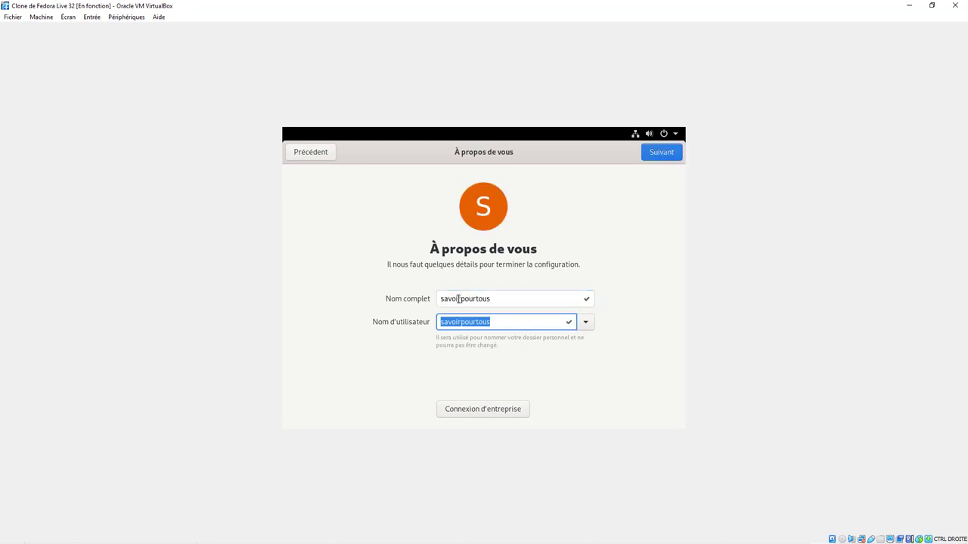
left_click(660, 158)
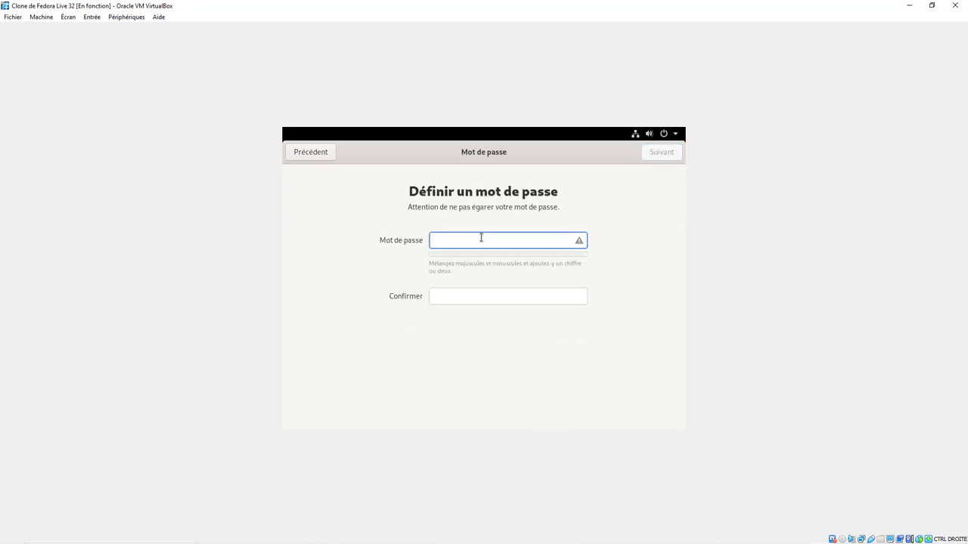
Step: Enter and confirm the new user account's password, and continue the setup
type("•••••••••")
left_click(469, 294)
type("•••••••••")
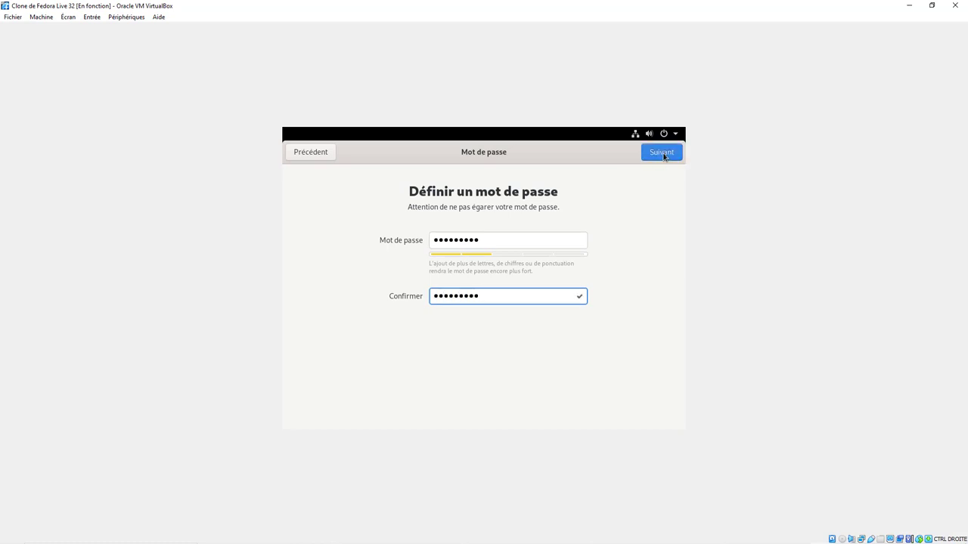
left_click(662, 154)
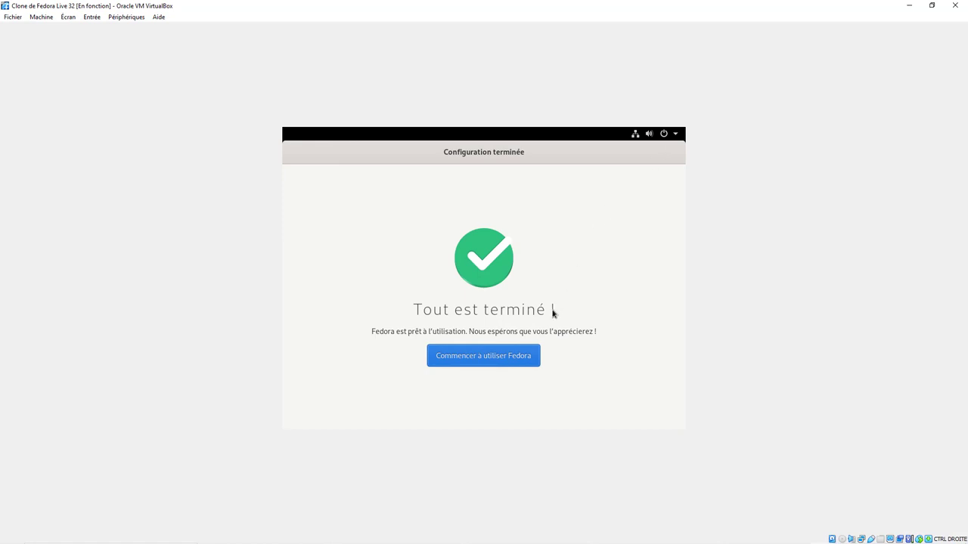
Step: Finish the setup to begin using Fedora and close the Premiers pas help window
left_click(495, 359)
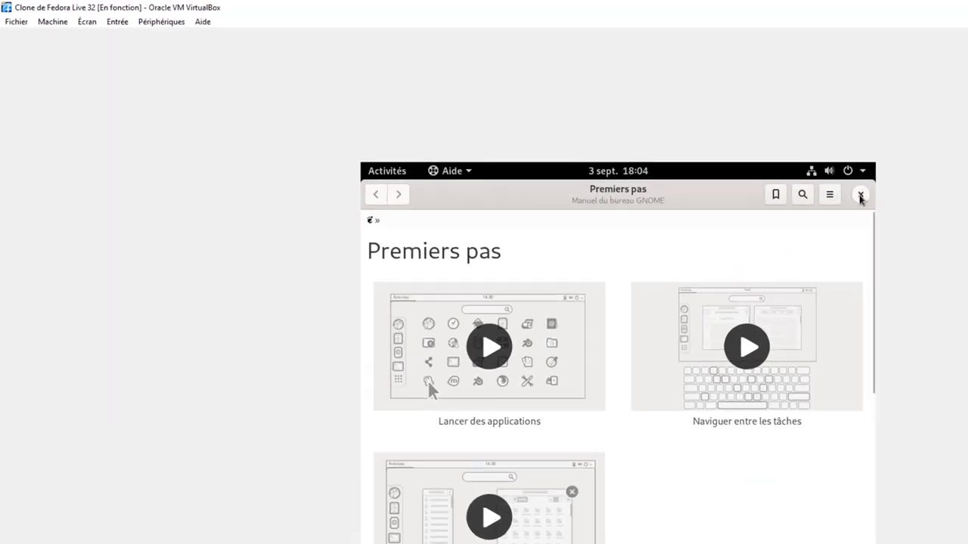
left_click(673, 154)
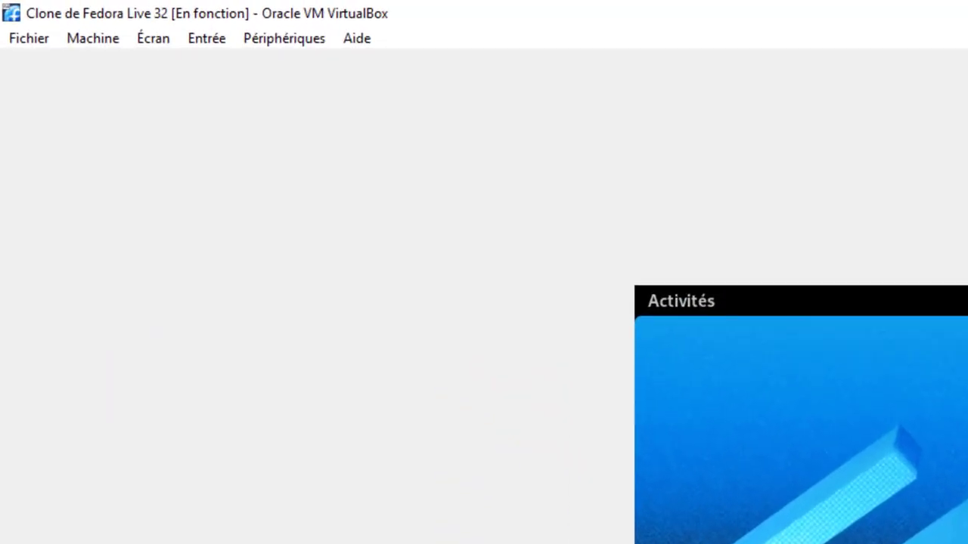
Step: Examine the virtual machine's display modes and the Guest Additions CD image option among its device options
left_click(154, 40)
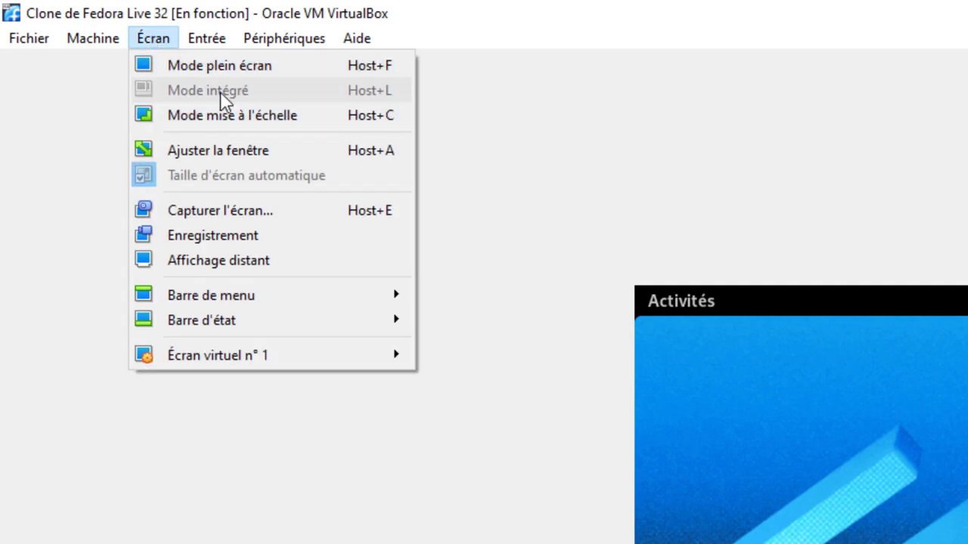
left_click(591, 173)
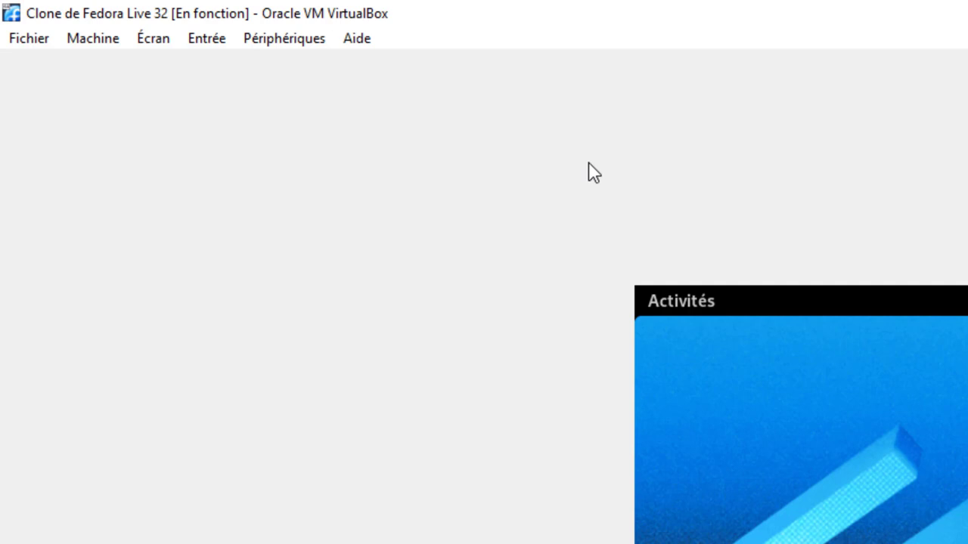
left_click(283, 46)
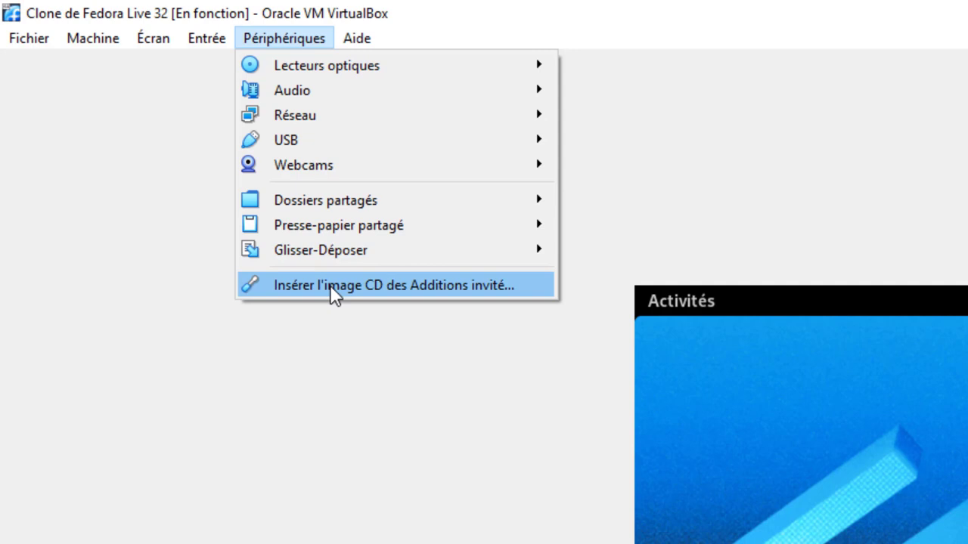
left_click(458, 281)
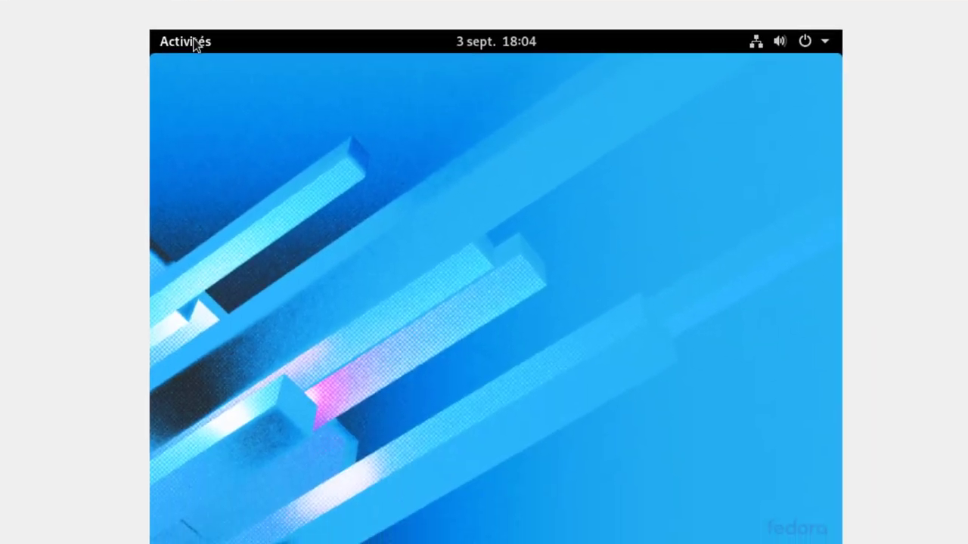
Step: Search Fedora's activities for "ter" and open the Terminal
left_click(193, 44)
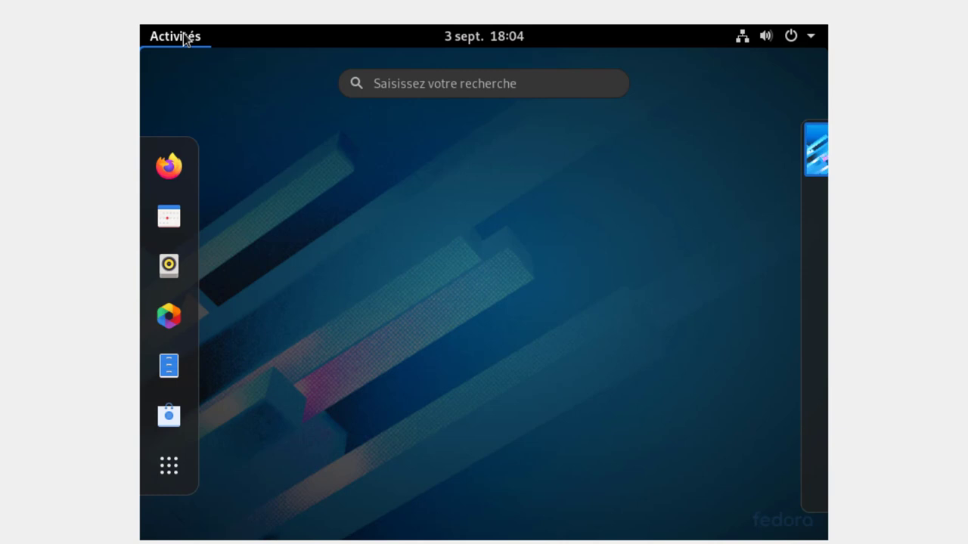
left_click(411, 86)
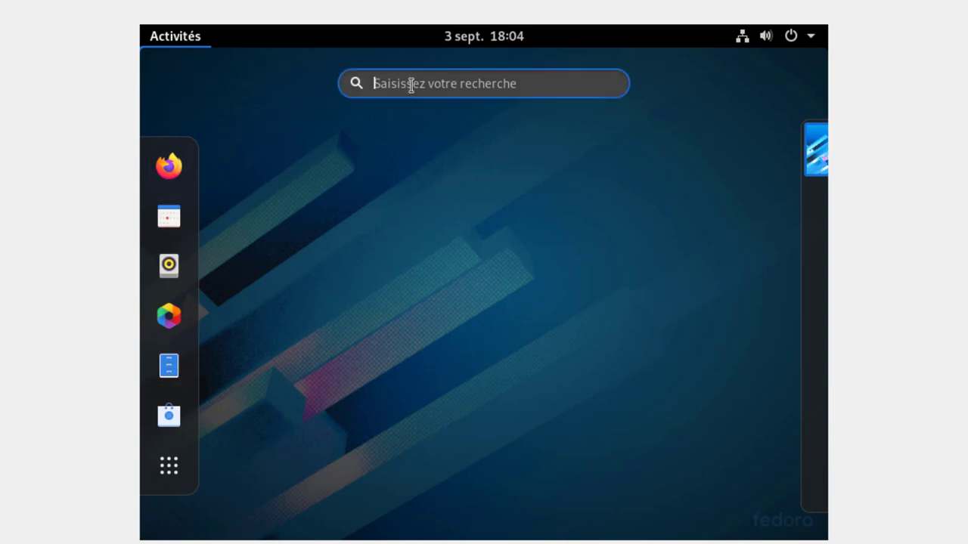
type("ter")
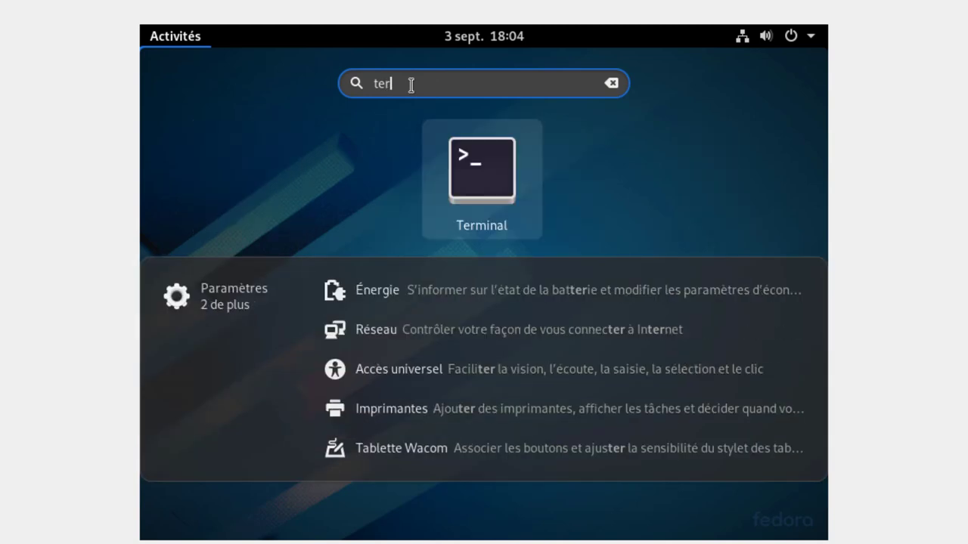
left_click(469, 174)
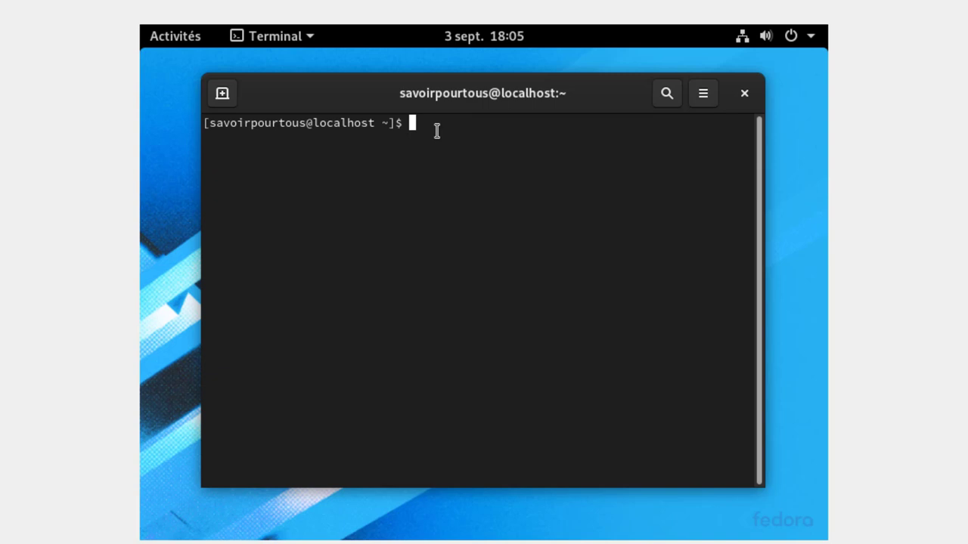
Step: Try to update all Fedora packages with "sudo dnf -y update", authorising it with the account password
type("sudo")
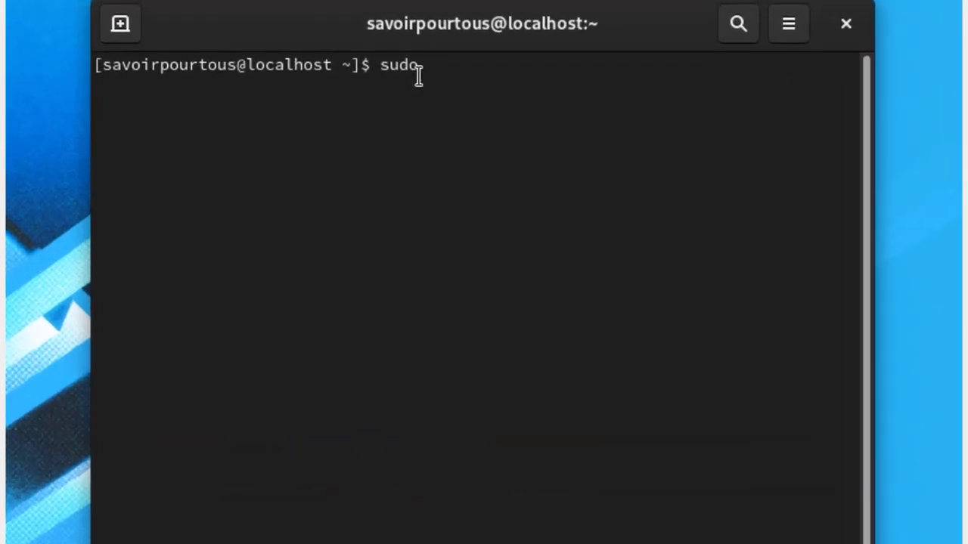
type(" dnf -y update")
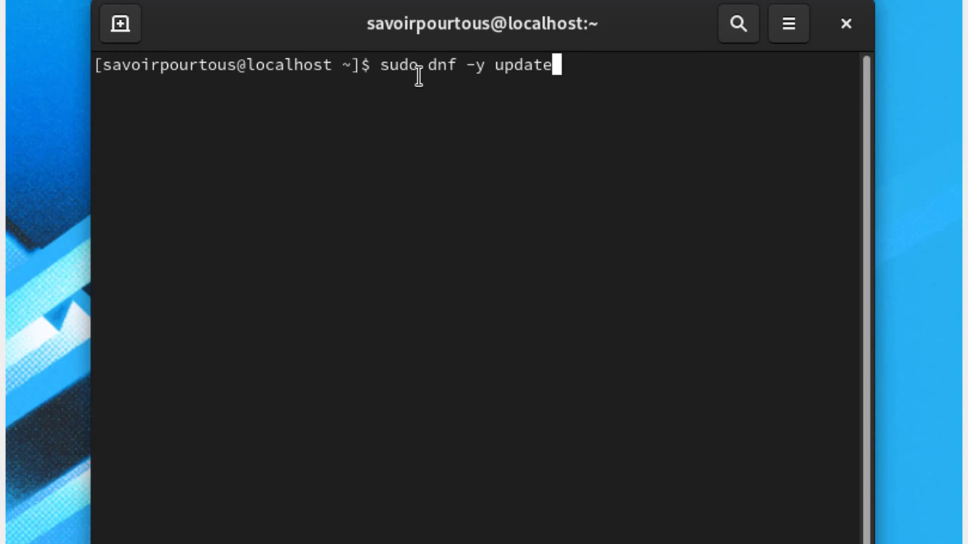
key("Return")
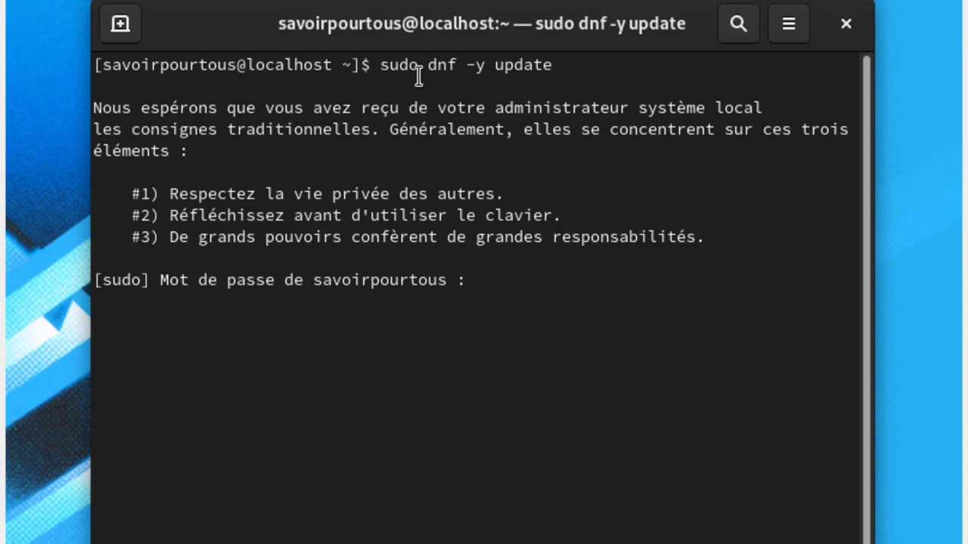
key("Return")
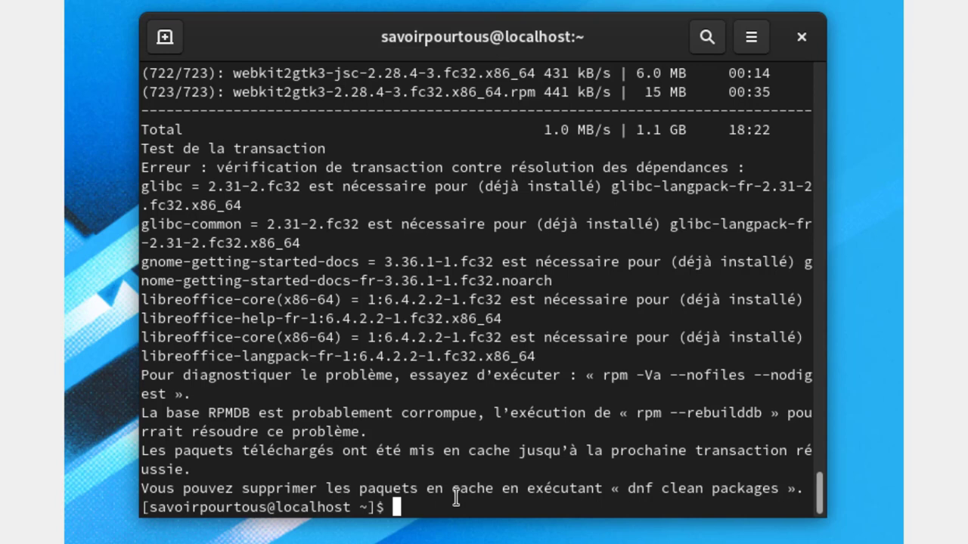
Step: Close the Terminal and shut down the Fedora virtual machine
type("sudo dnf -y update")
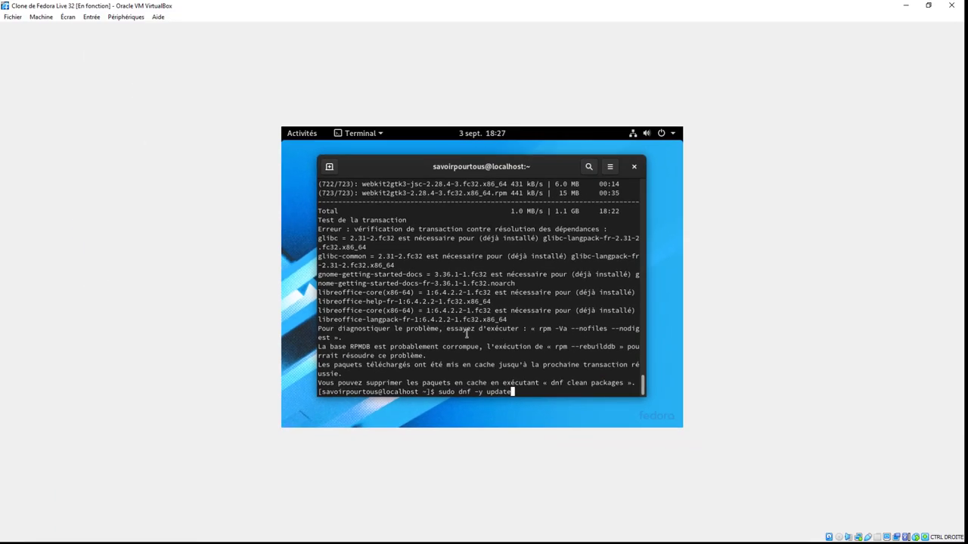
left_click(635, 167)
left_click(661, 134)
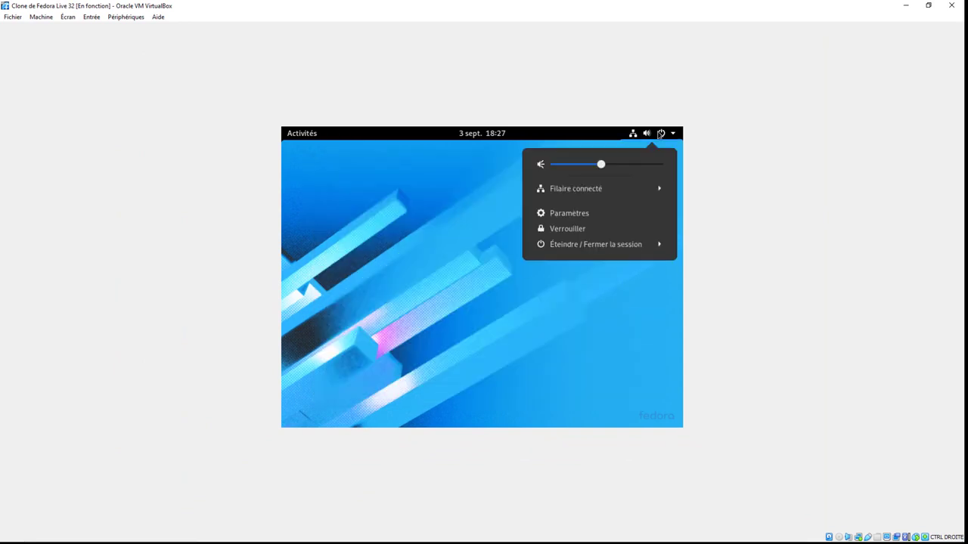
left_click(620, 245)
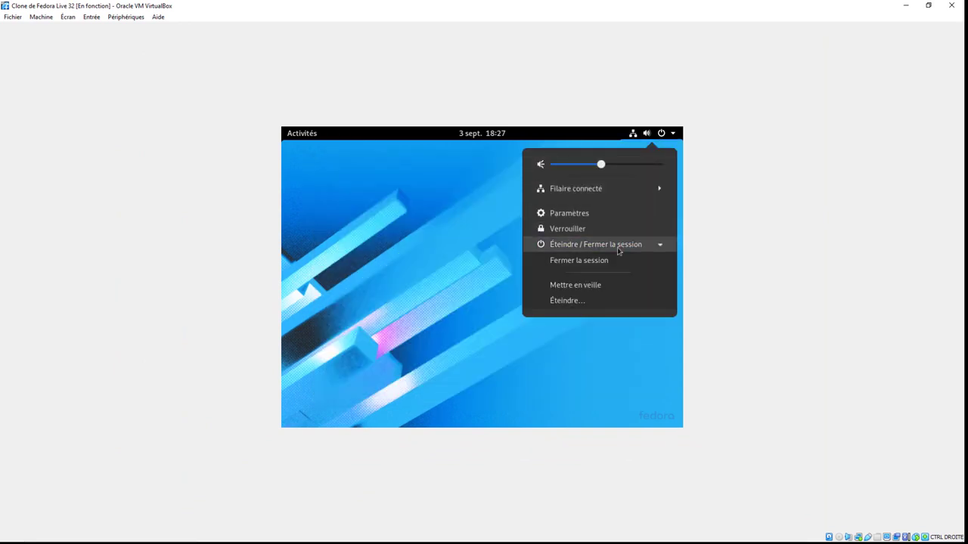
left_click(589, 303)
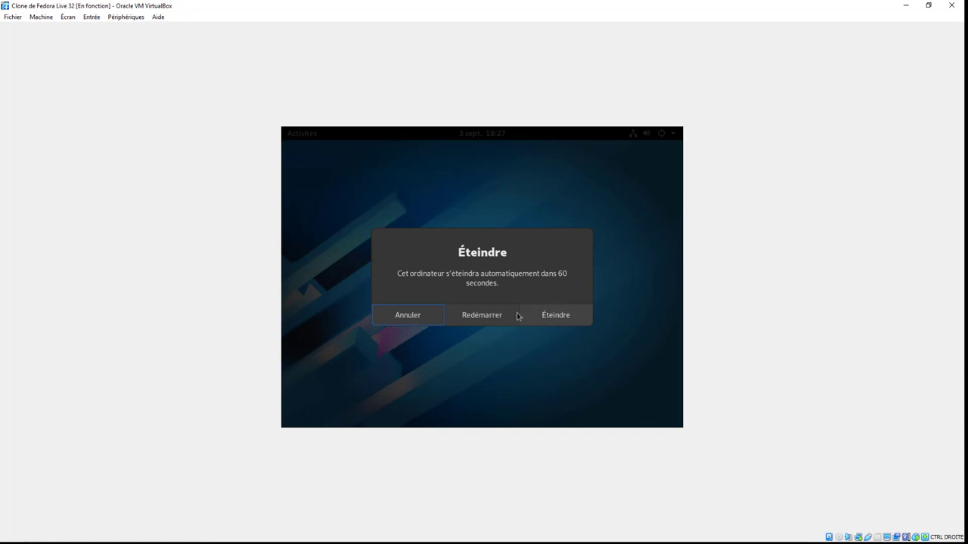
left_click(551, 315)
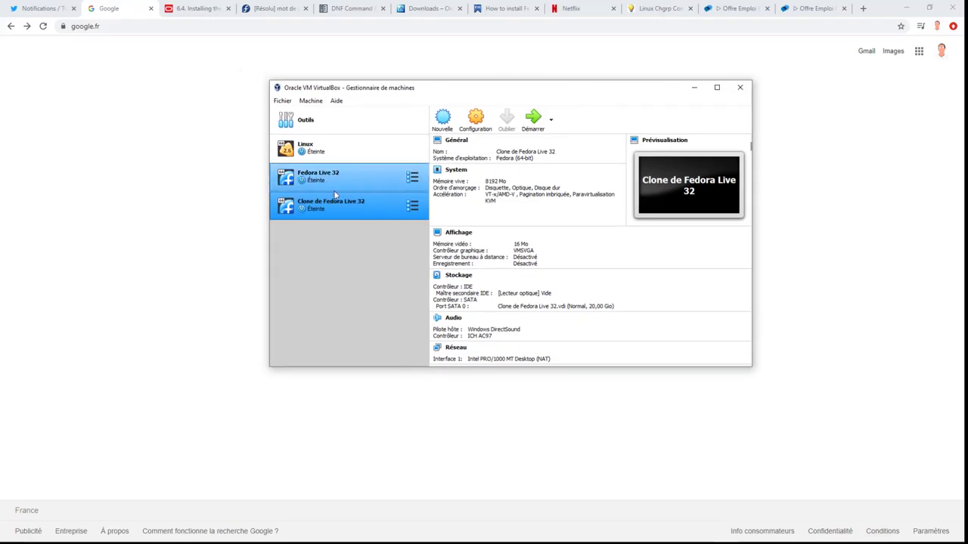
Step: Start the Clone de Fedora Live 32 virtual machine and dismiss the keyboard capture and mouse integration notices
left_click(535, 120)
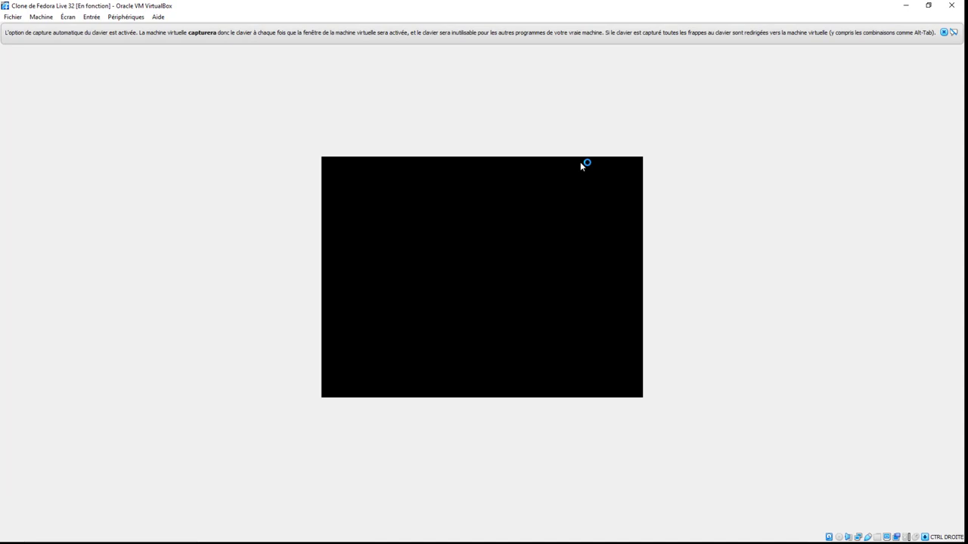
left_click(943, 33)
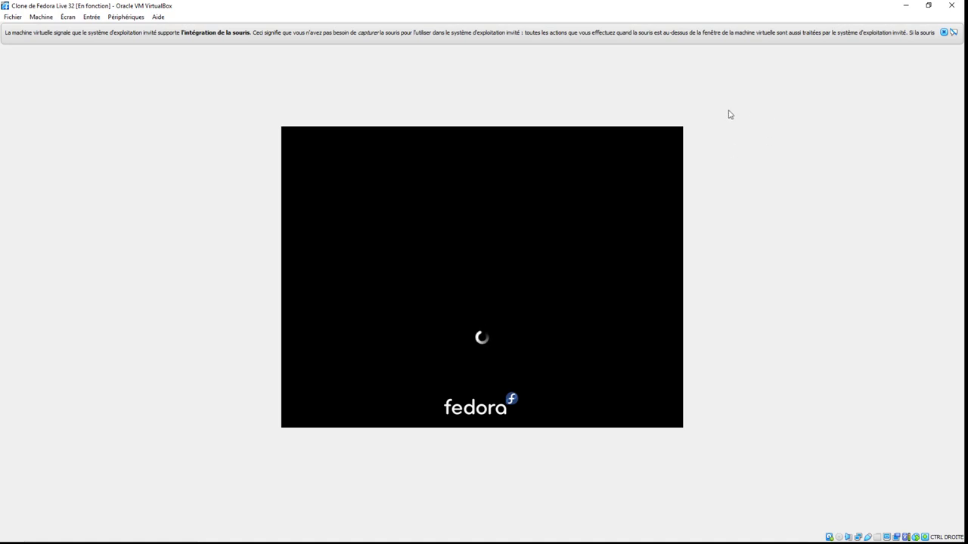
left_click(944, 33)
Step: Log in to Fedora with the user account's password
left_click(466, 276)
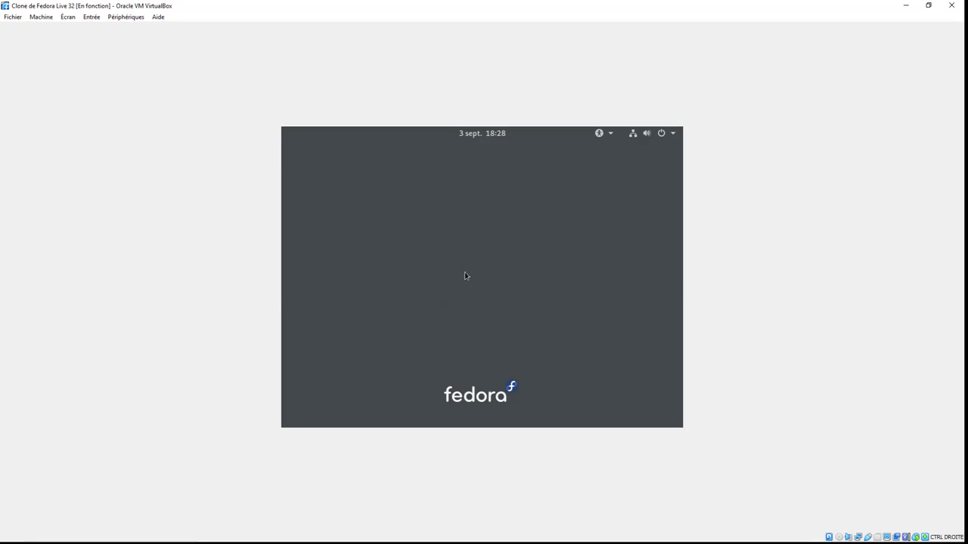
type("s")
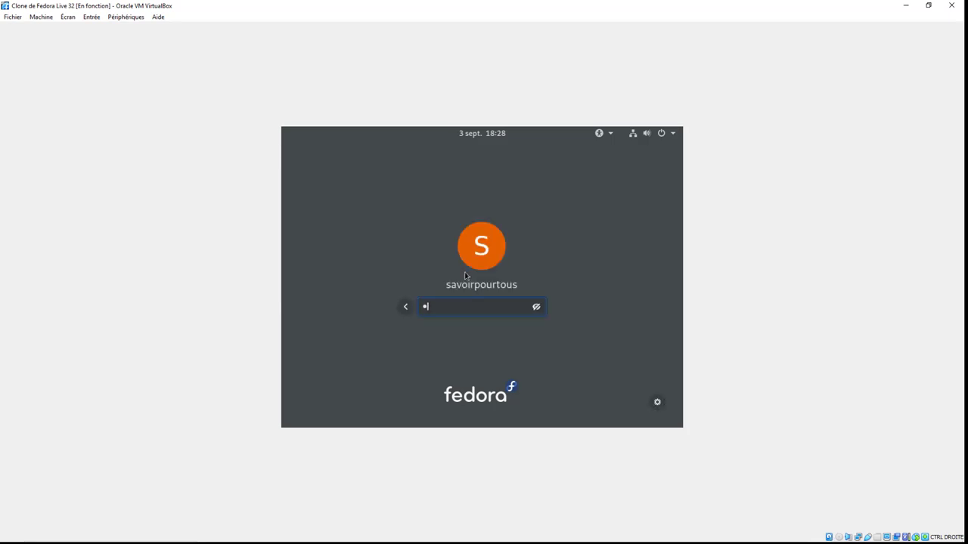
type("••••••••")
key("Return")
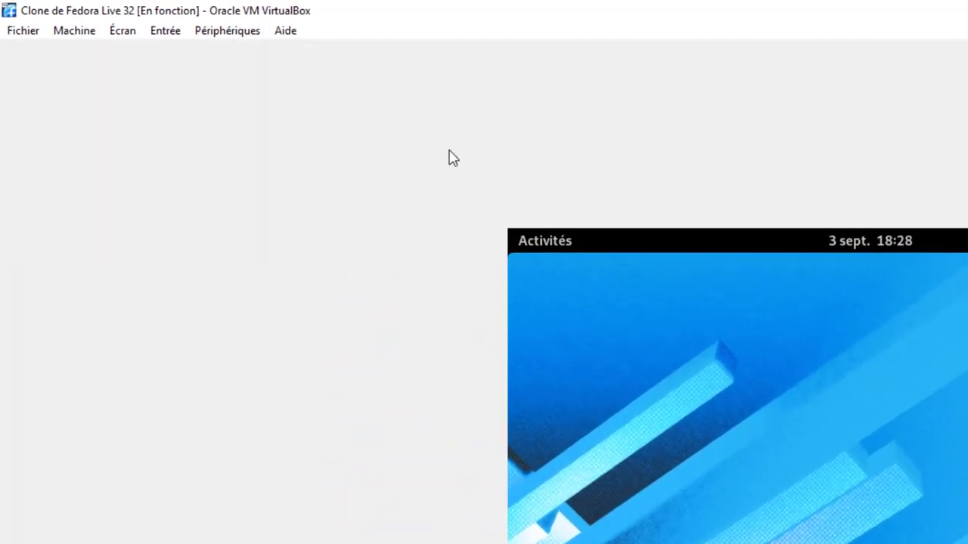
Step: Review the virtual machine's display modes and open the Terminal by searching Fedora's activities for "terminal"
left_click(130, 32)
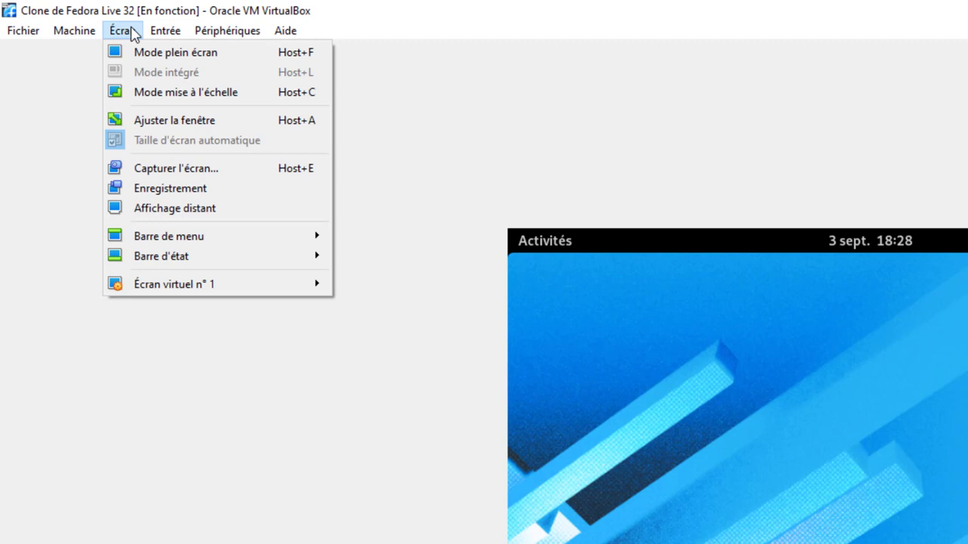
left_click(527, 140)
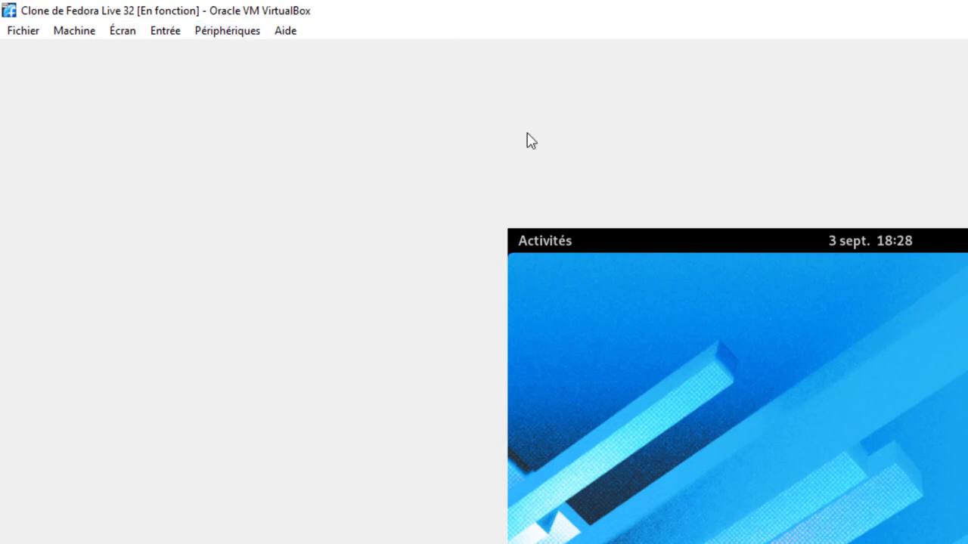
left_click(545, 242)
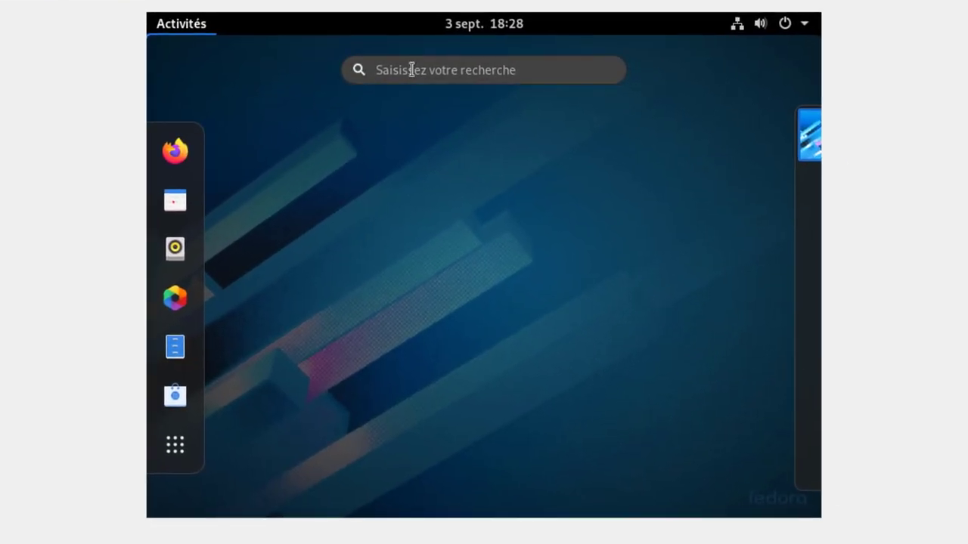
type("terminal")
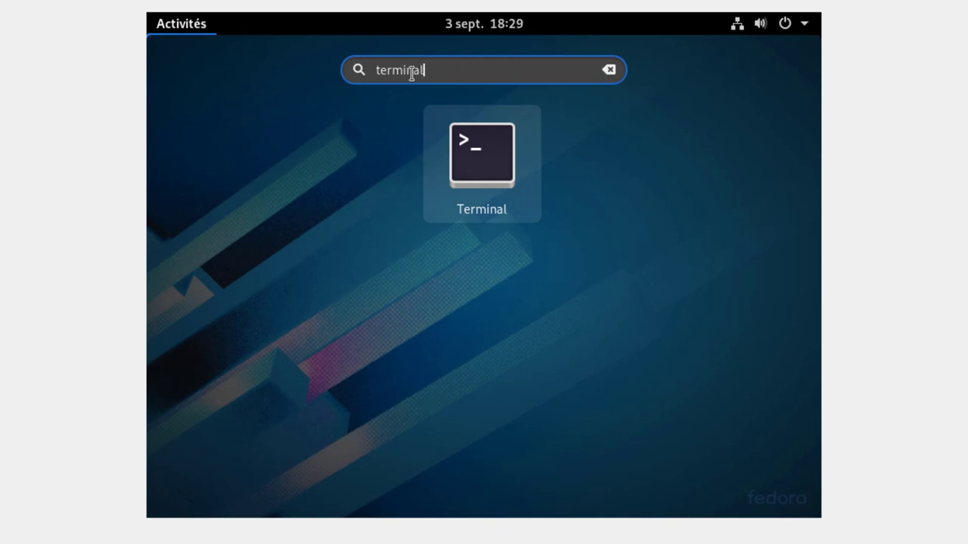
key("Return")
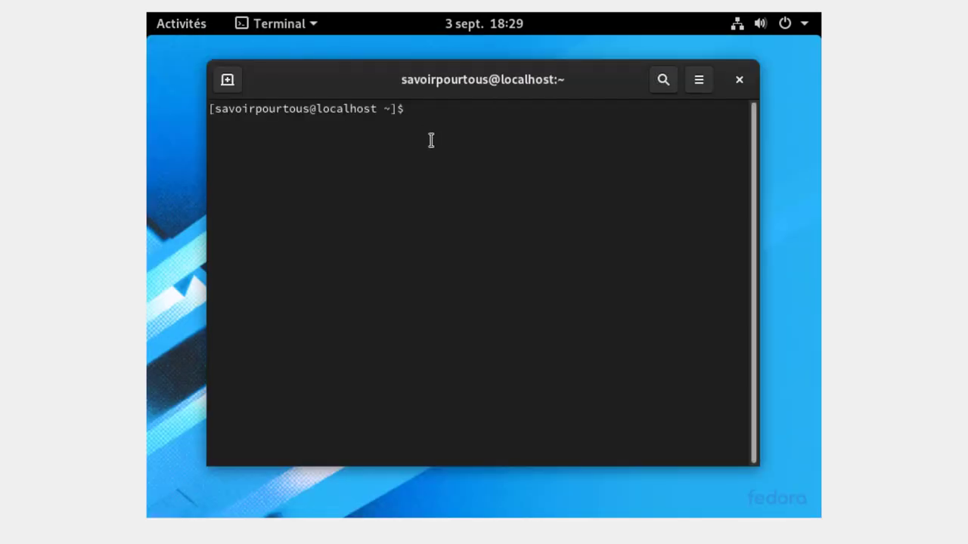
Step: Run "sudo dnf -y update" again in the freshly started system and authorise it with the account password
type("sudo dnf -y update")
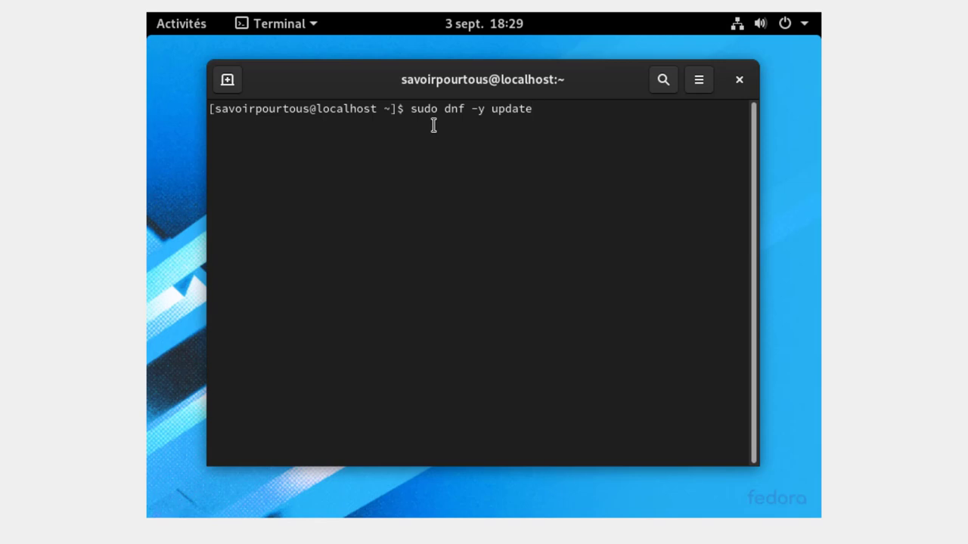
key("Return")
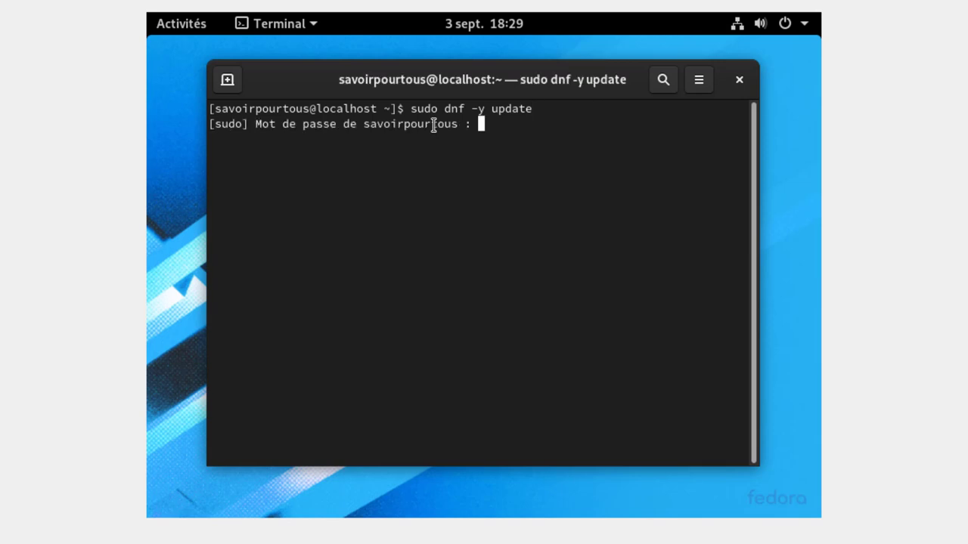
key("Return")
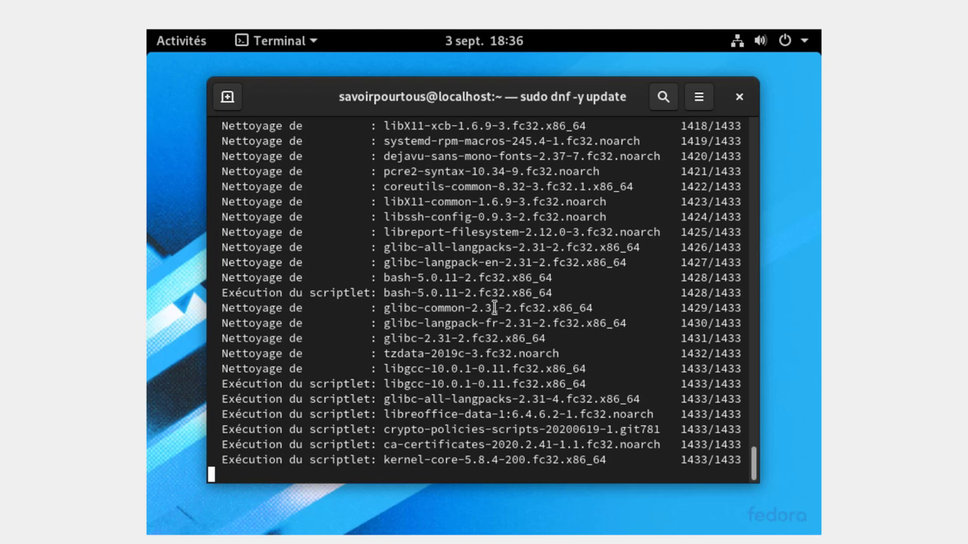
Step: Examine the update output and its list of installed packages
scroll(494, 307, "up", 1)
scroll(494, 308, "down", 1)
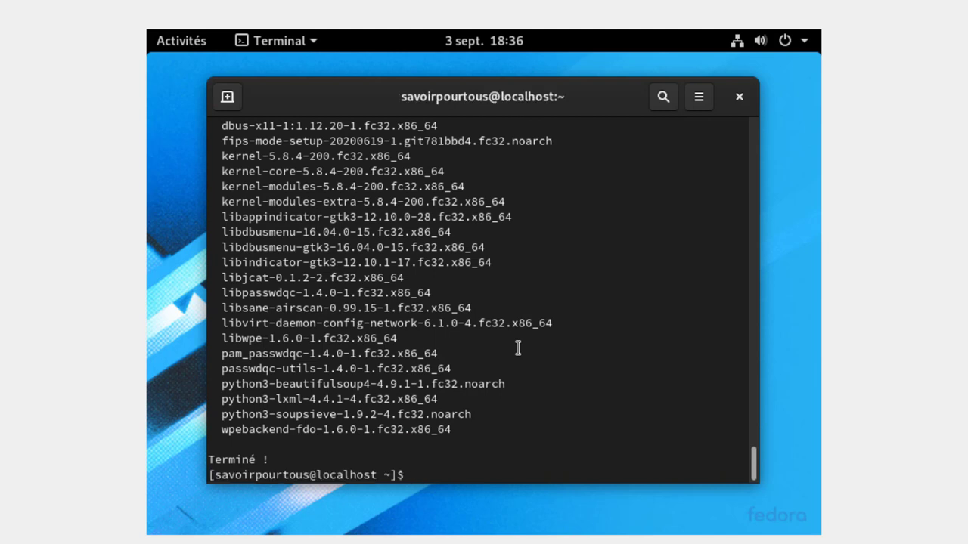
scroll(518, 347, "up", 2)
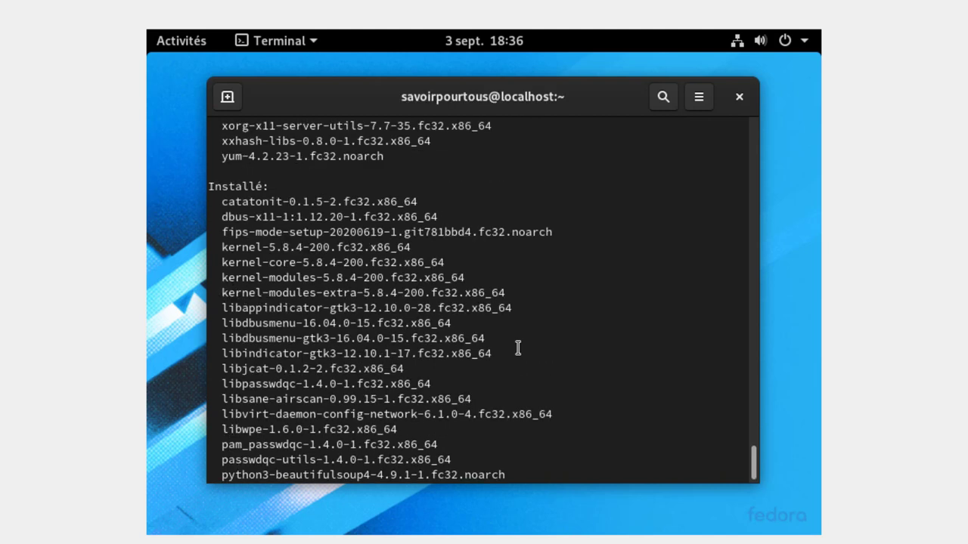
scroll(518, 347, "down", 2)
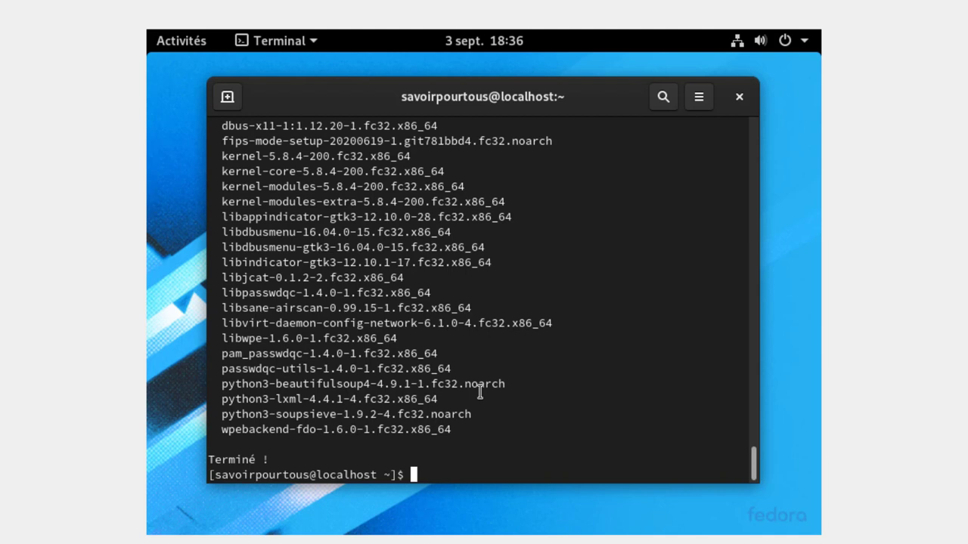
Step: Browse the terminal's command history to recall "sudo dnf -y update" without running it
key("Up")
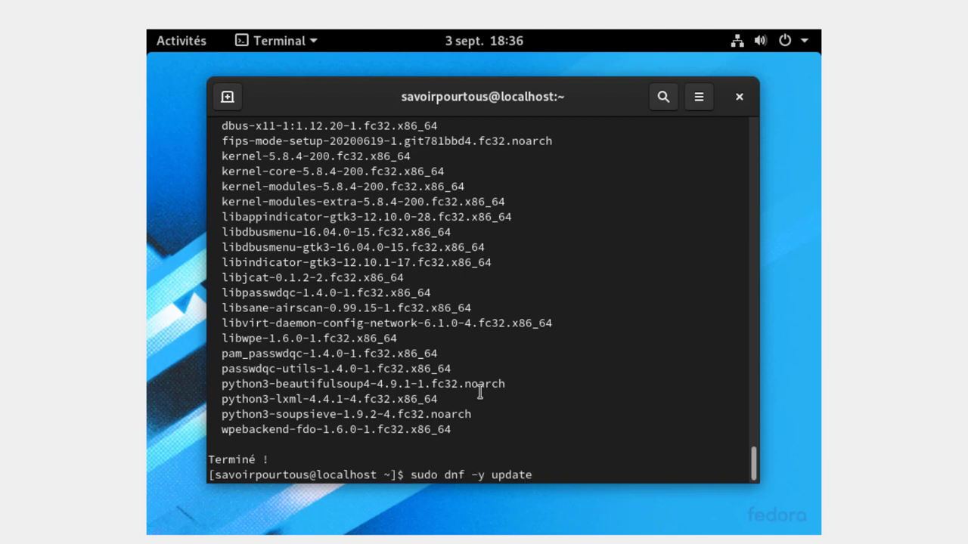
key("Down")
key("Up")
key("Down")
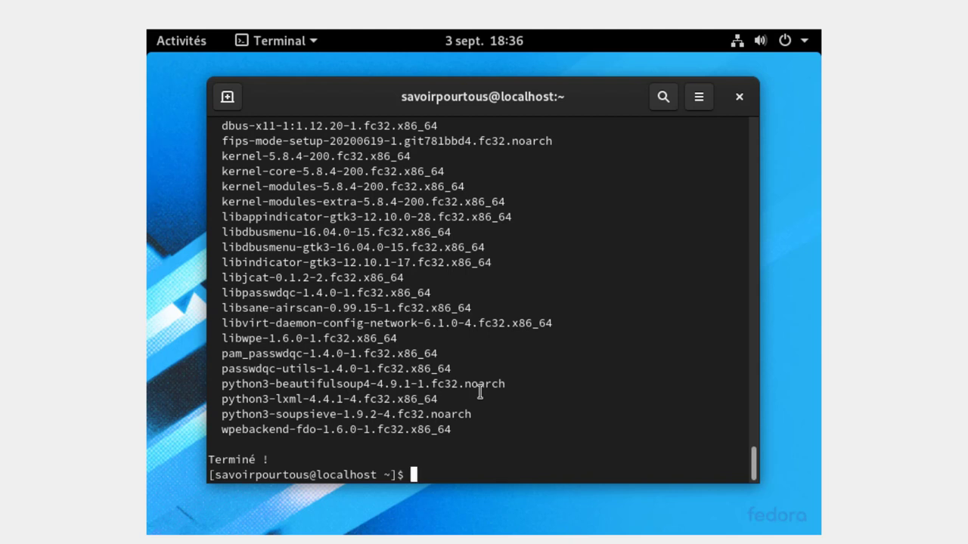
key("Up")
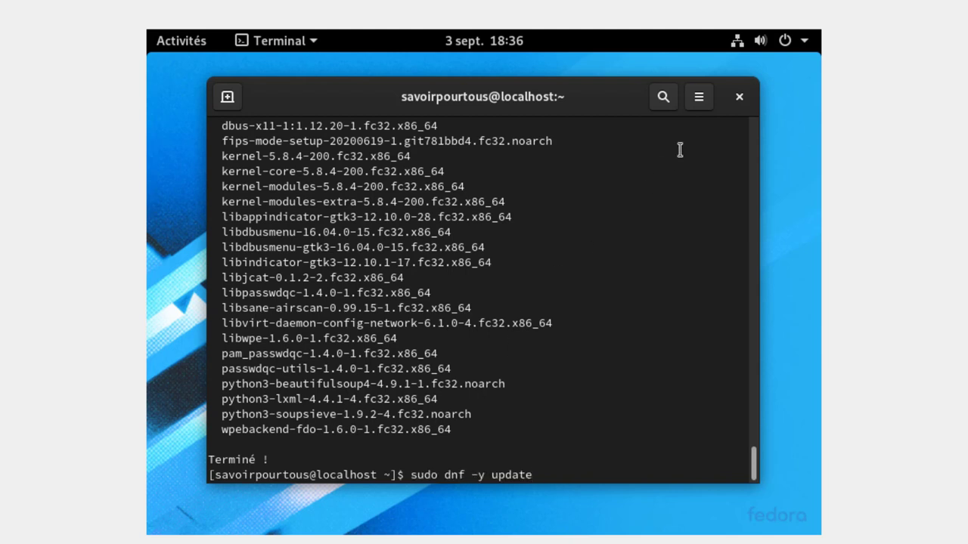
Step: Close the Terminal and open a new one by searching Fedora's activities for "term"
left_click(738, 97)
left_click(176, 40)
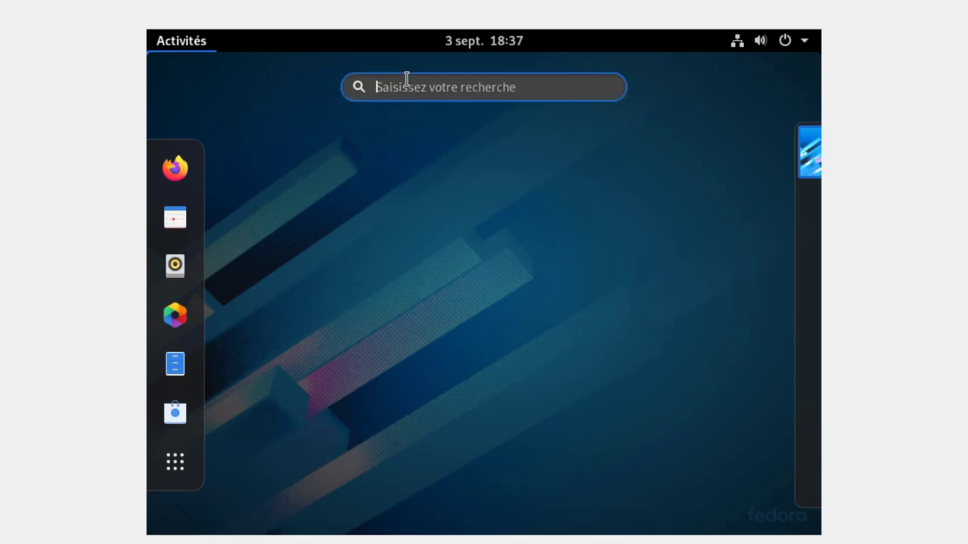
type("term")
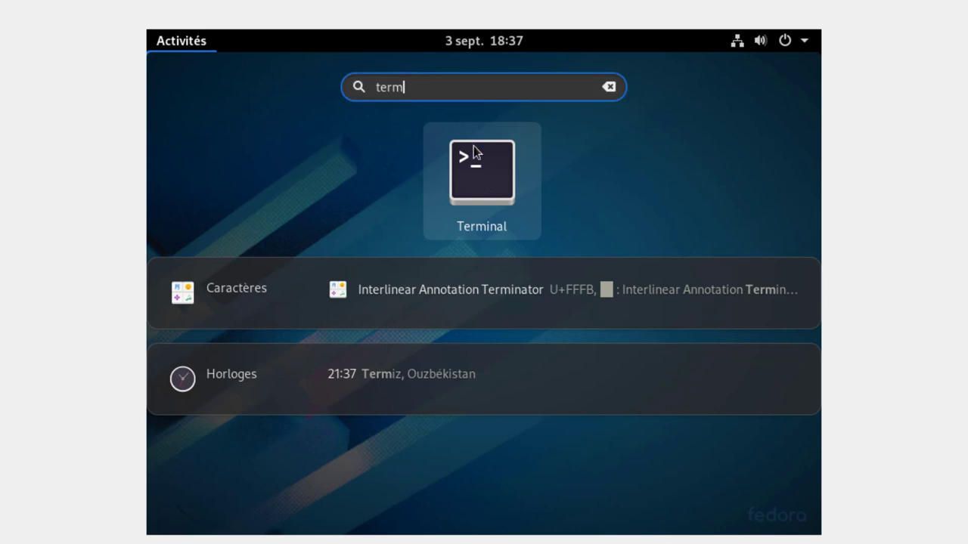
left_click(489, 168)
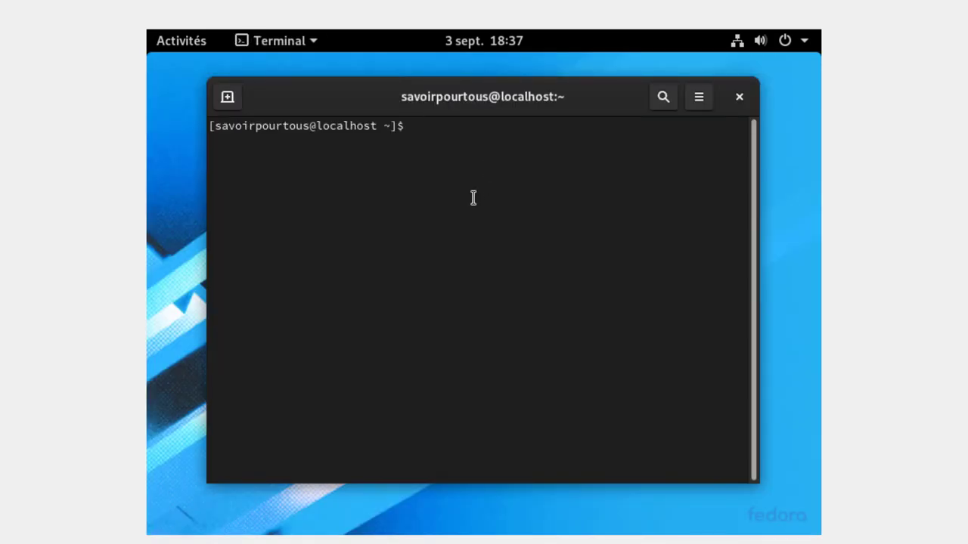
type("sudo dnf -y update")
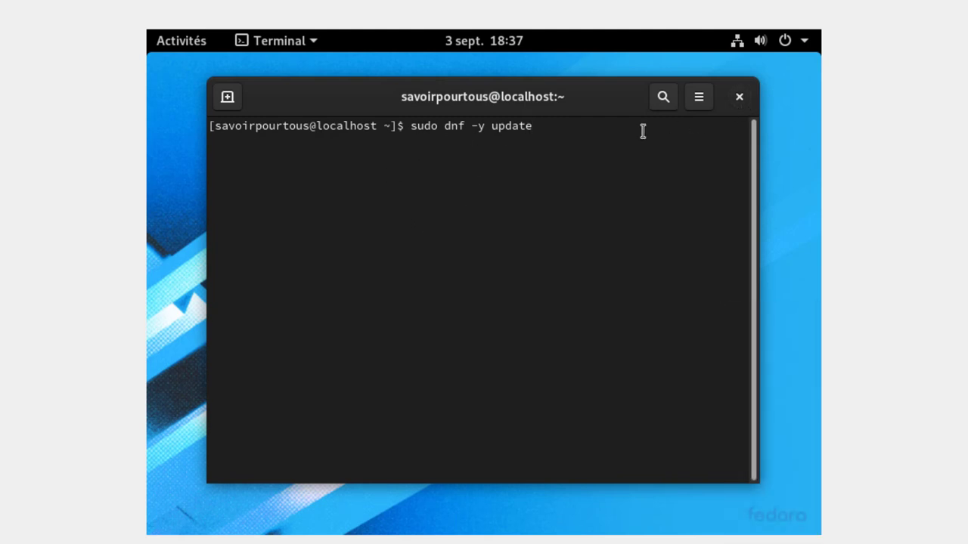
key("BackSpace")
key("BackSpace")
key("BackSpace")
key("BackSpace")
key("BackSpace")
key("BackSpace")
key("BackSpace")
key("BackSpace")
key("BackSpace")
key("BackSpace")
key("BackSpace")
key("BackSpace")
key("BackSpace")
key("BackSpace")
key("BackSpace")
key("BackSpace")
key("BackSpace")
key("BackSpace")
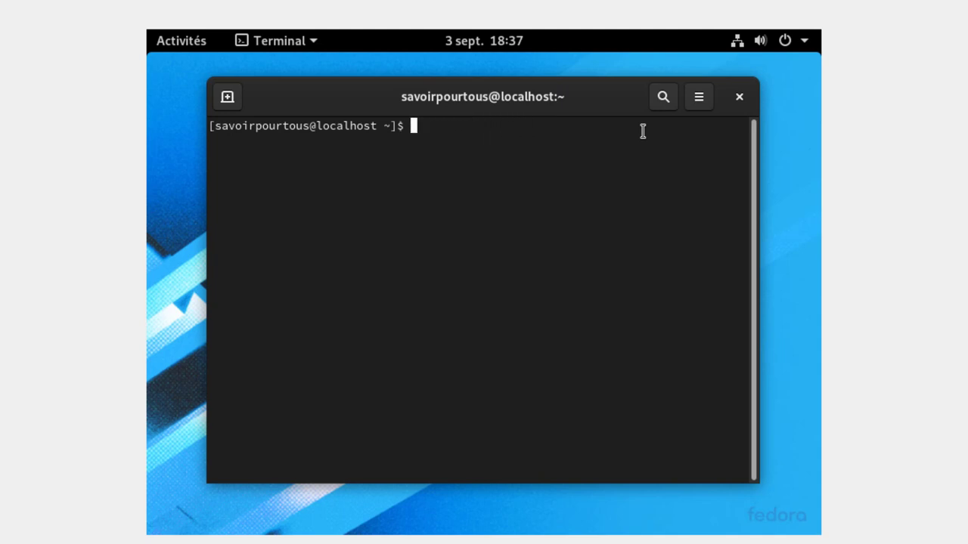
Step: Restart the virtual machine with the "reboot" command and dismiss the mouse integration notice
type("reboot")
key("Return")
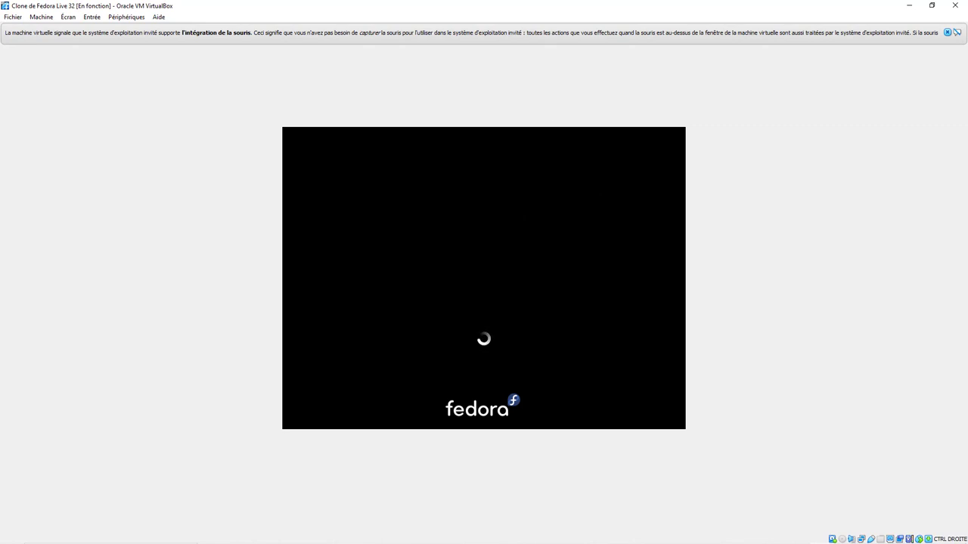
left_click(947, 33)
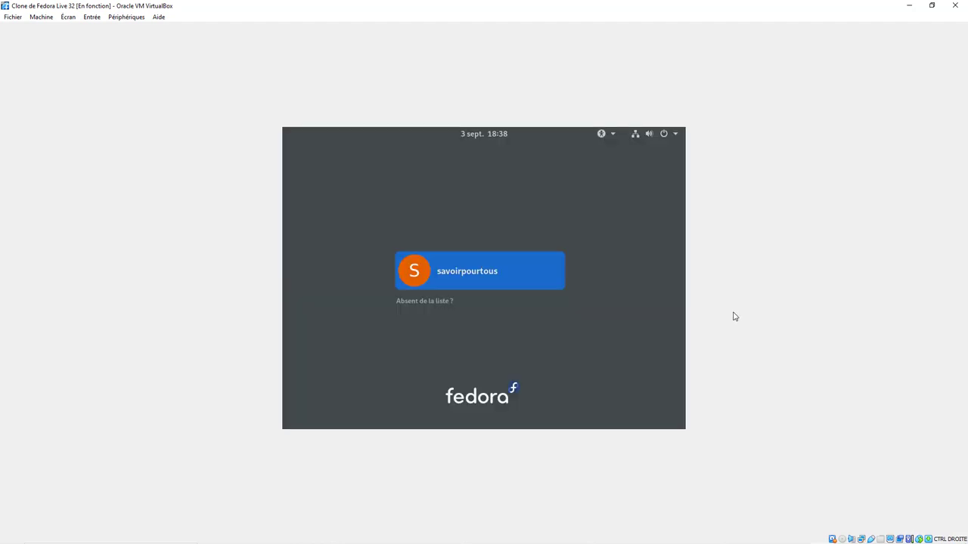
Step: Log in to the Fedora session of the listed user by entering the account password
left_click(477, 277)
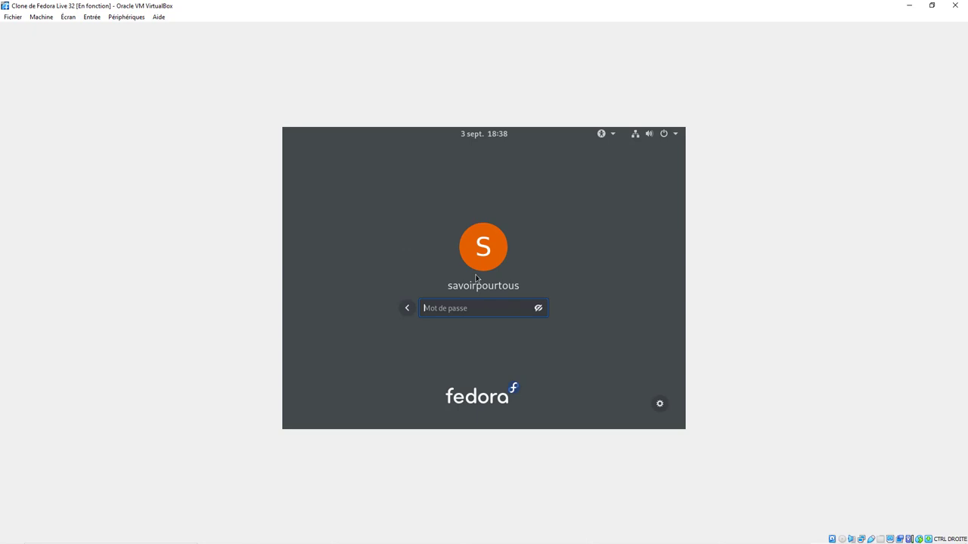
type("•••••••••")
key("Return")
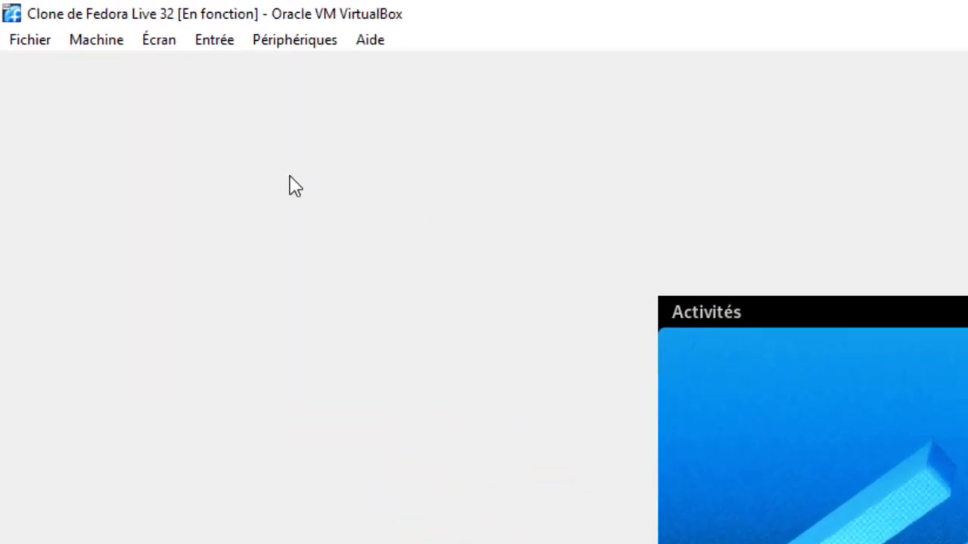
Step: Switch the virtual machine's display to full-screen mode and look at the display mode options again in windowed mode
left_click(162, 47)
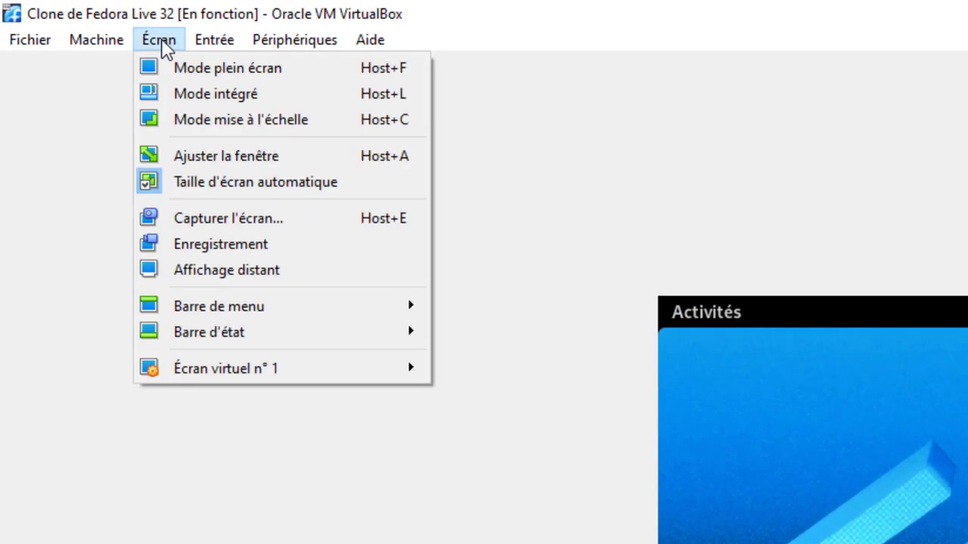
left_click(229, 76)
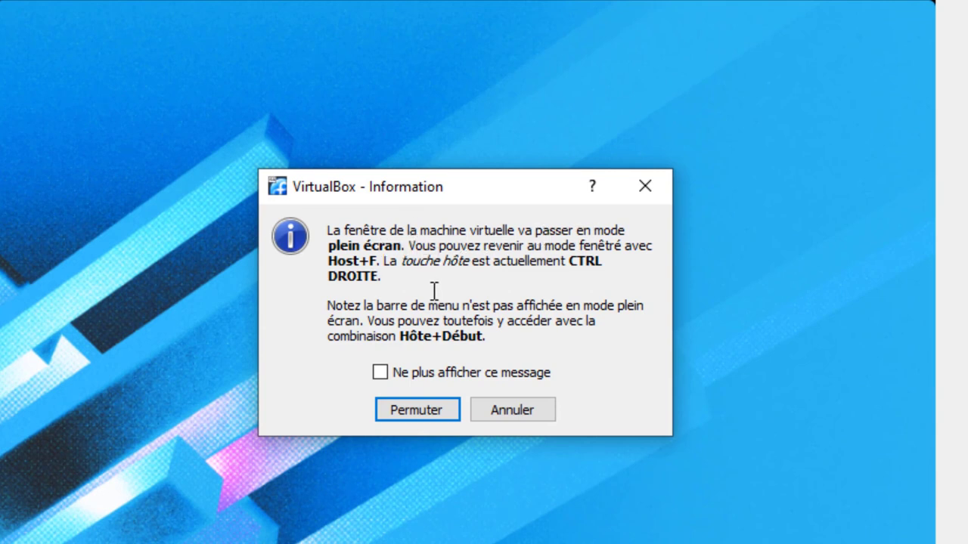
left_click(412, 413)
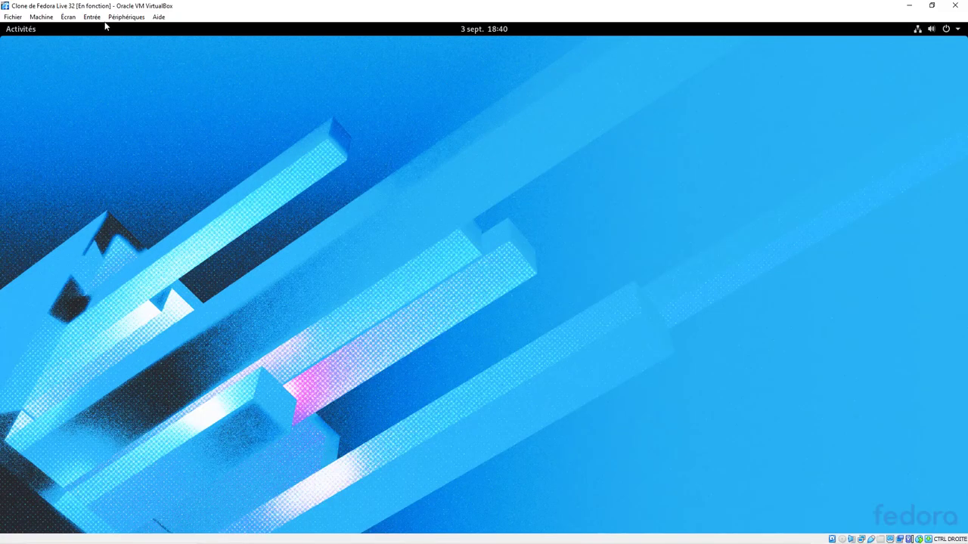
left_click(73, 18)
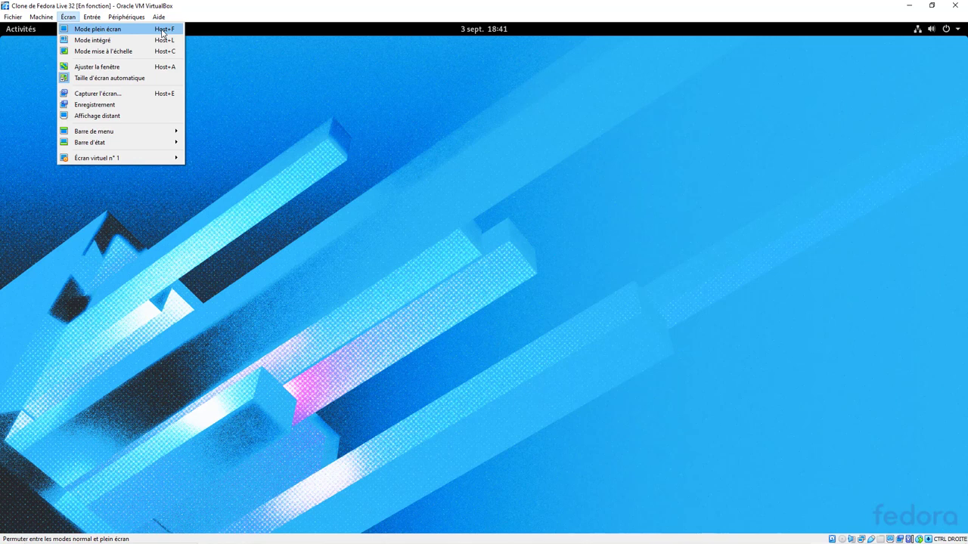
left_click(294, 72)
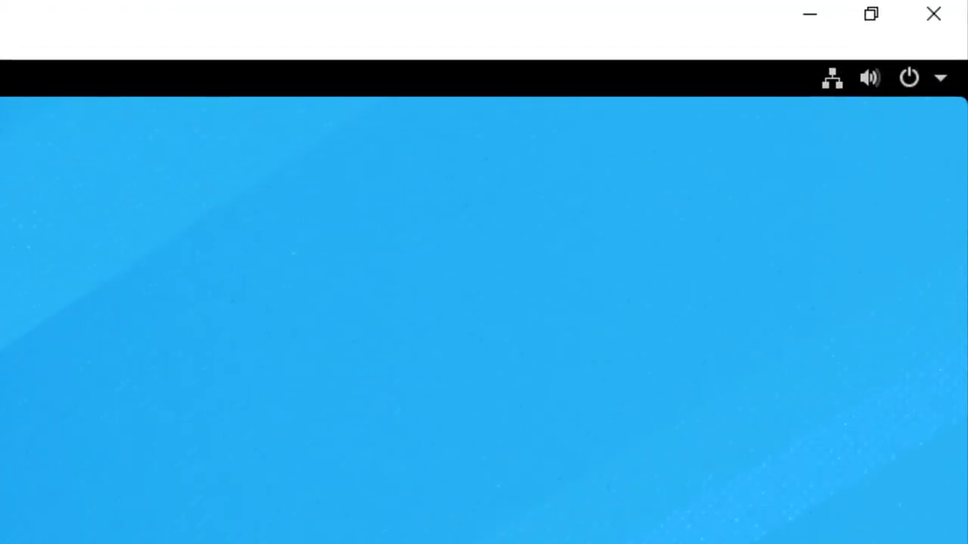
left_click(942, 78)
left_click(684, 296)
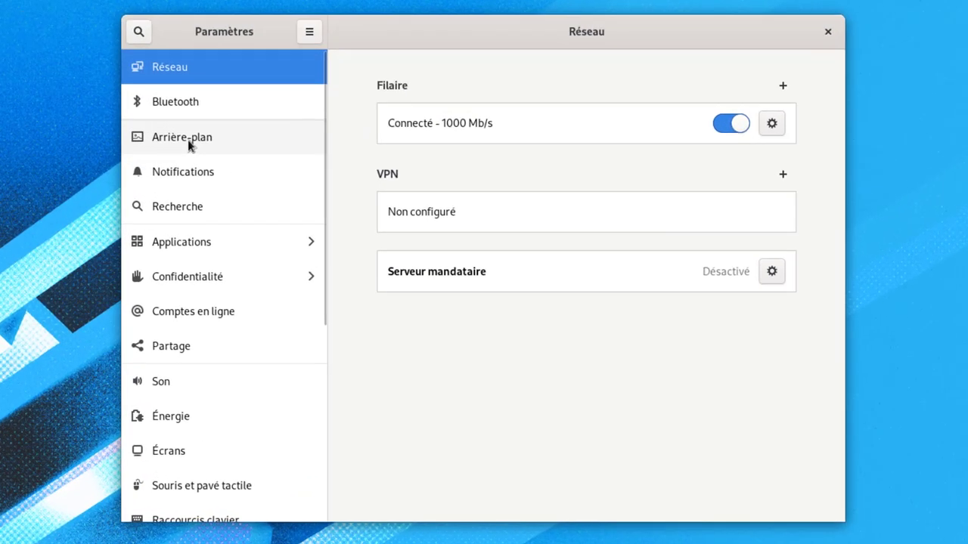
left_click(199, 143)
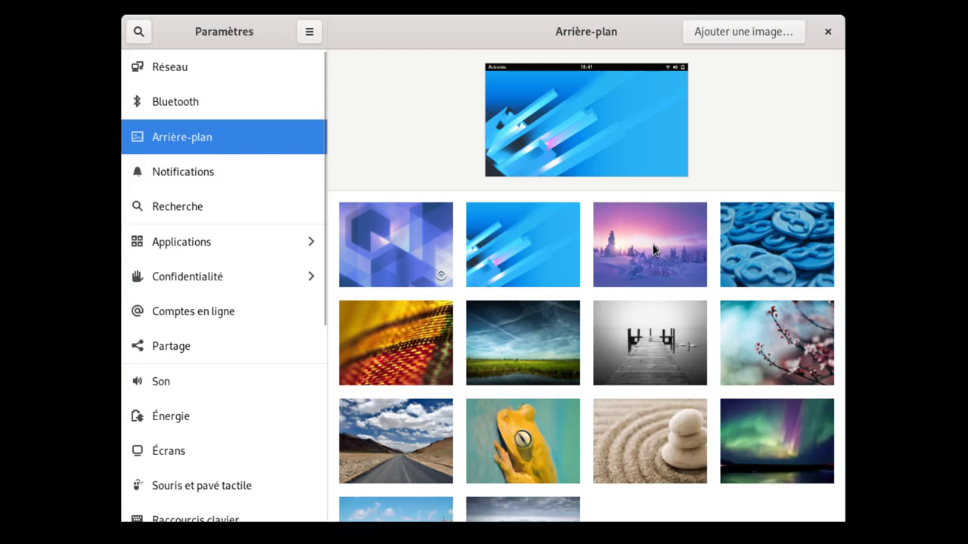
left_click(654, 251)
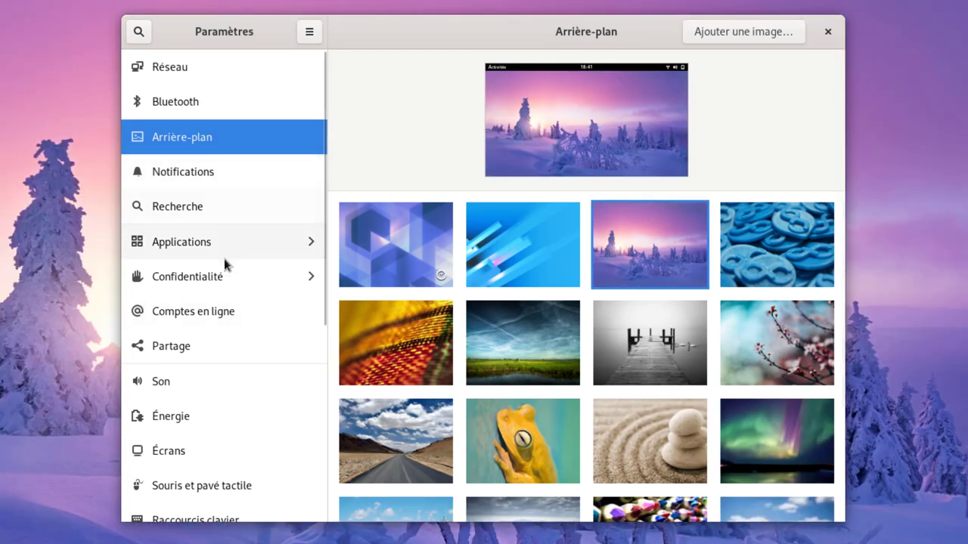
Step: Check the available screen resolutions in Fedora's display settings without changing them, and close the settings
scroll(212, 317, "down", 5)
scroll(213, 321, "up", 2)
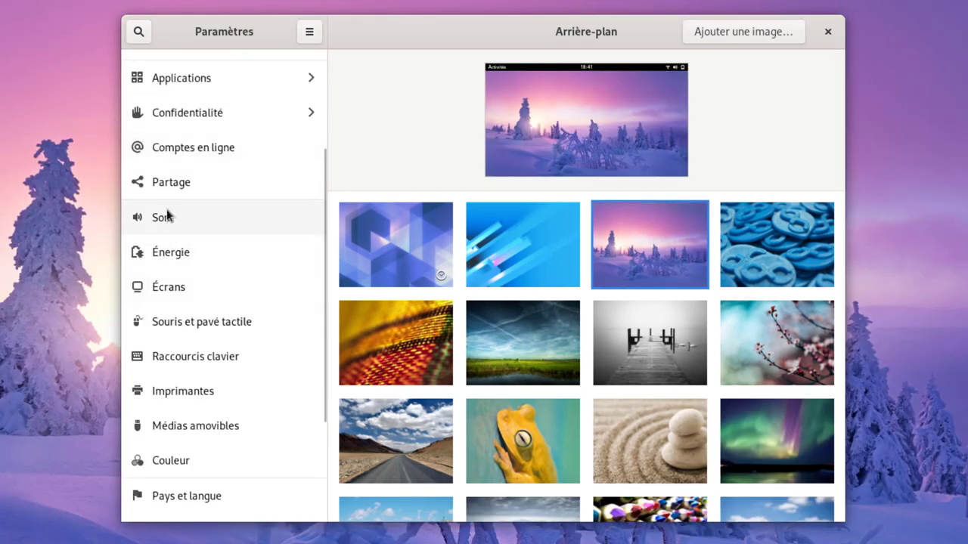
left_click(170, 293)
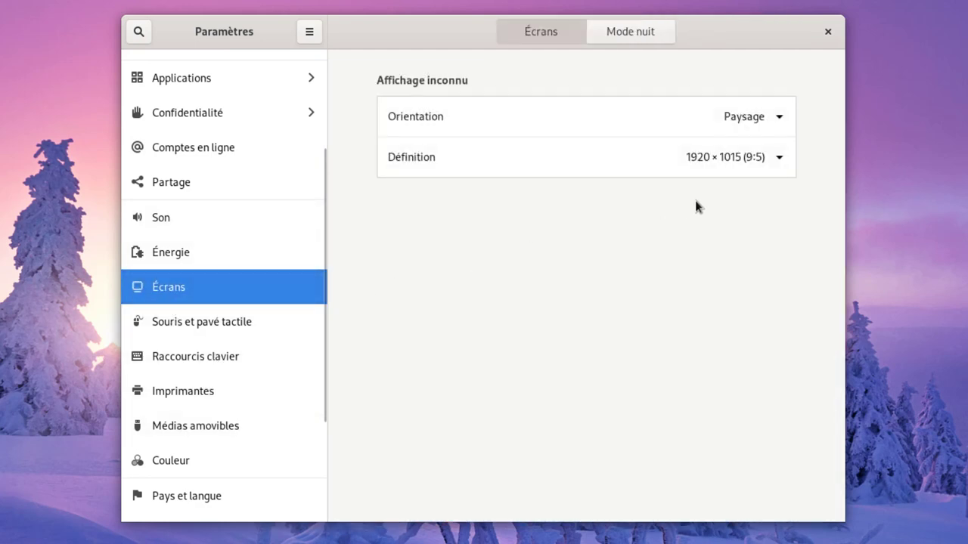
left_click(779, 157)
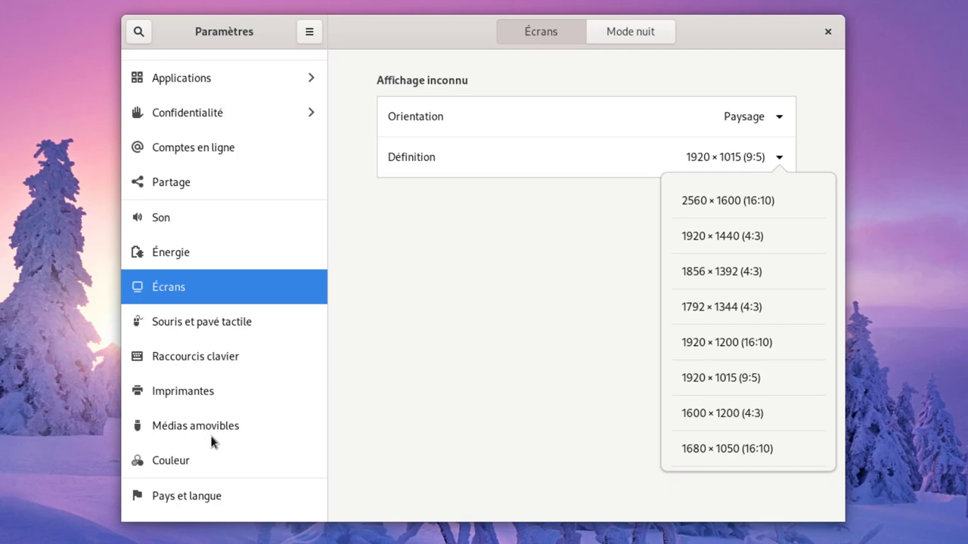
left_click(370, 205)
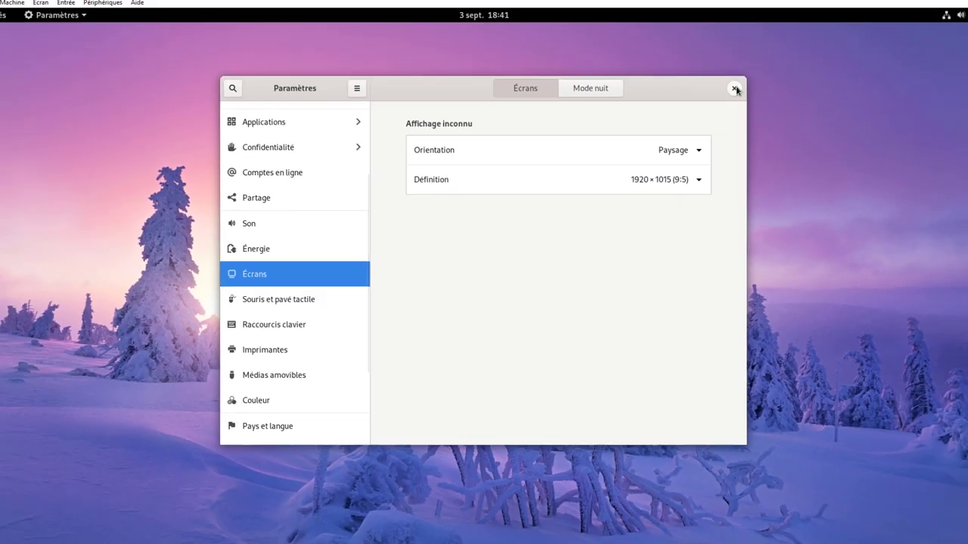
left_click(822, 34)
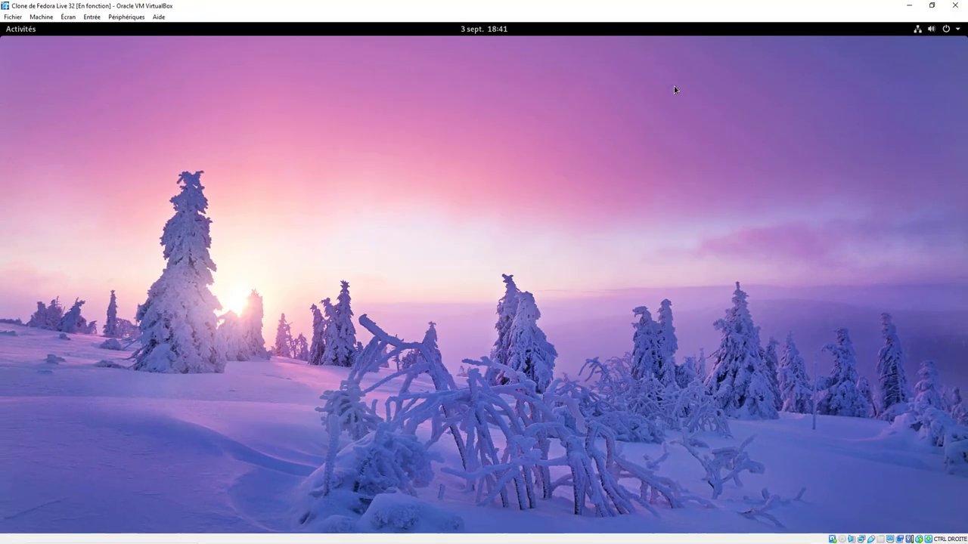
Step: Open Firefox in Fedora, search for "google", and open the google.fr home page, accepting its cookie terms
left_click(30, 34)
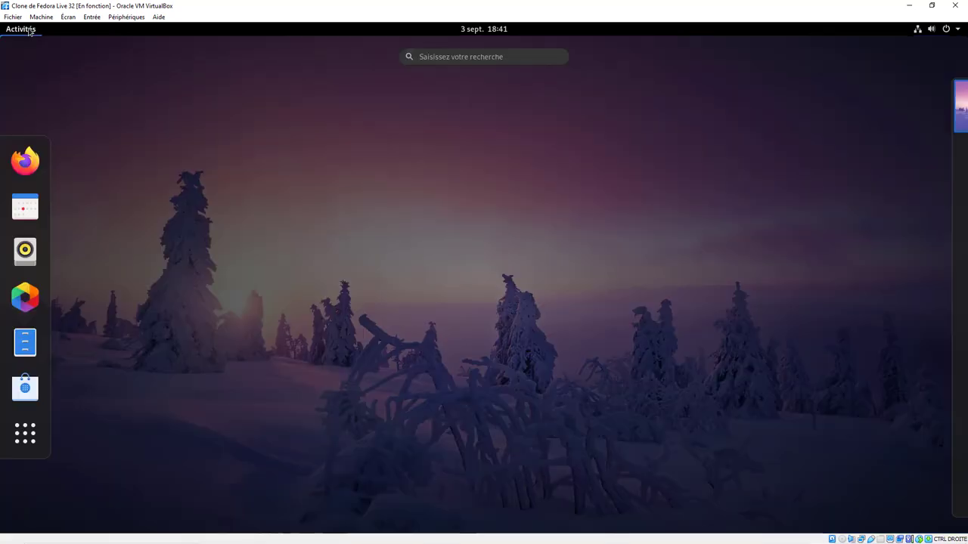
left_click(25, 162)
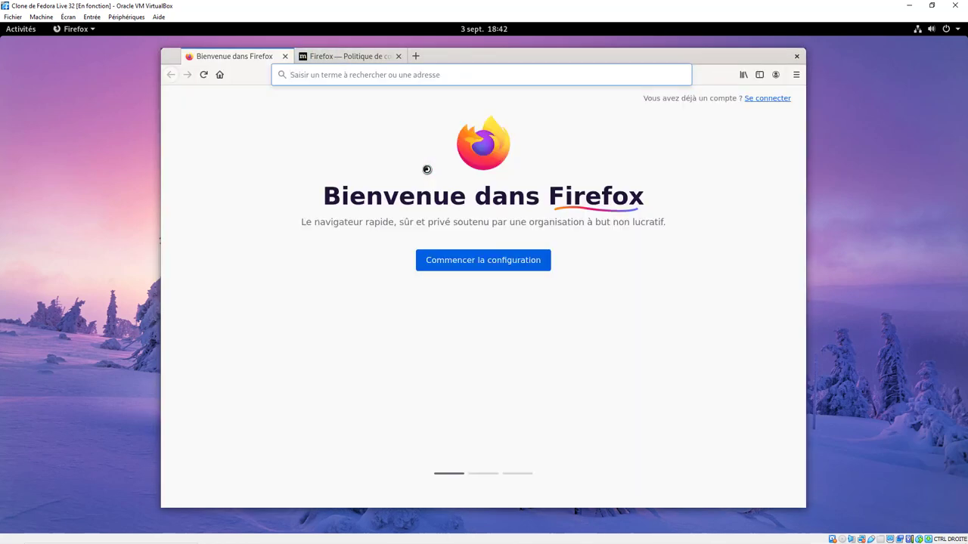
left_click(339, 75)
type("google")
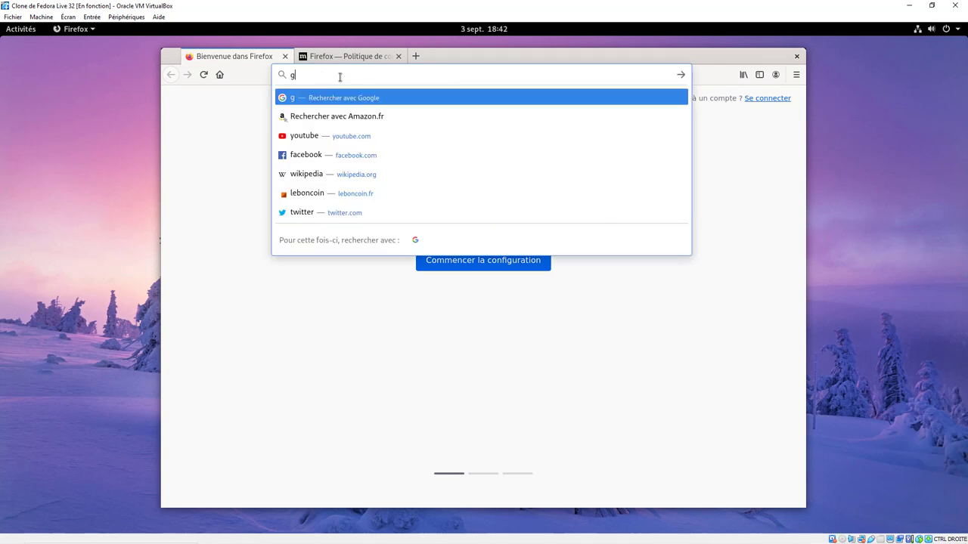
key("Return")
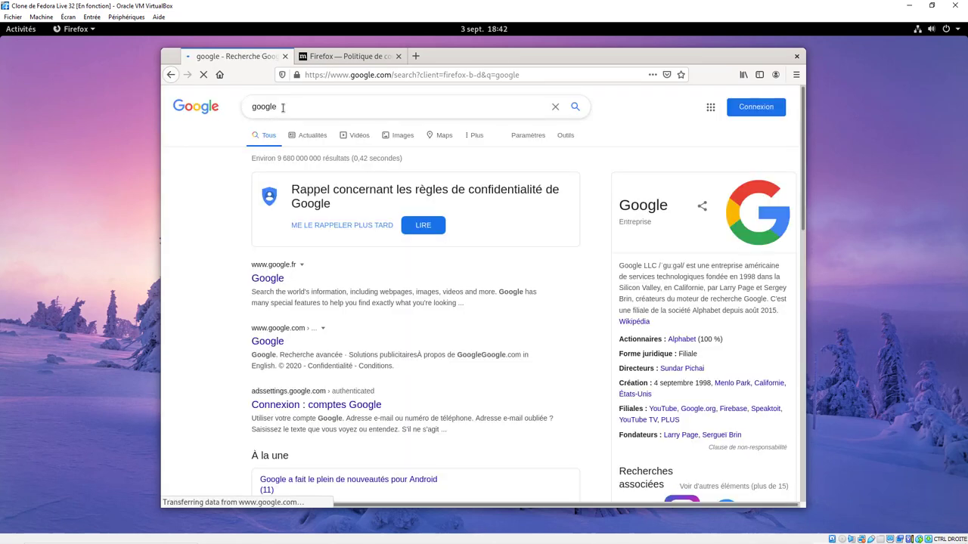
left_click(268, 278)
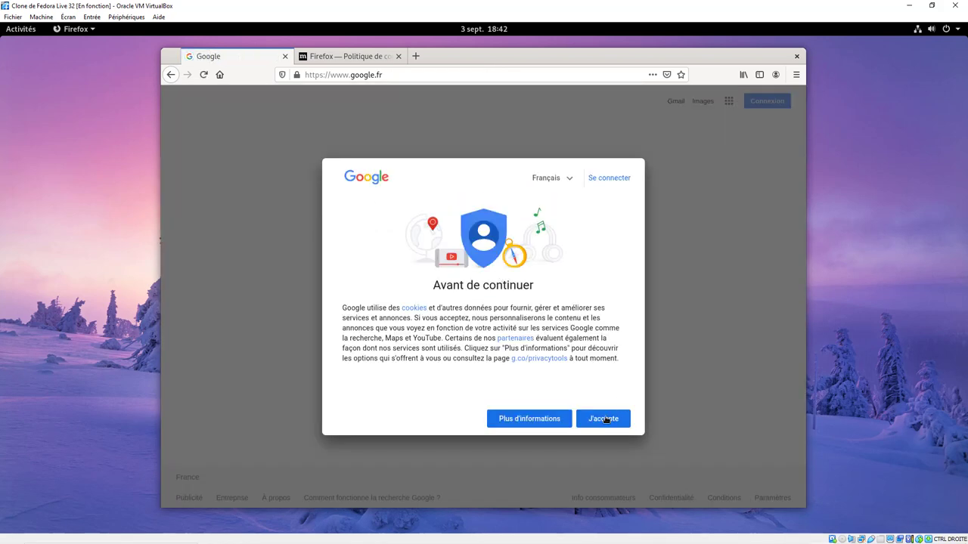
left_click(603, 418)
Step: Search Google for "savoirpourtouq" and open the Savoir Pour Tous YouTube channel from the results
left_click(406, 258)
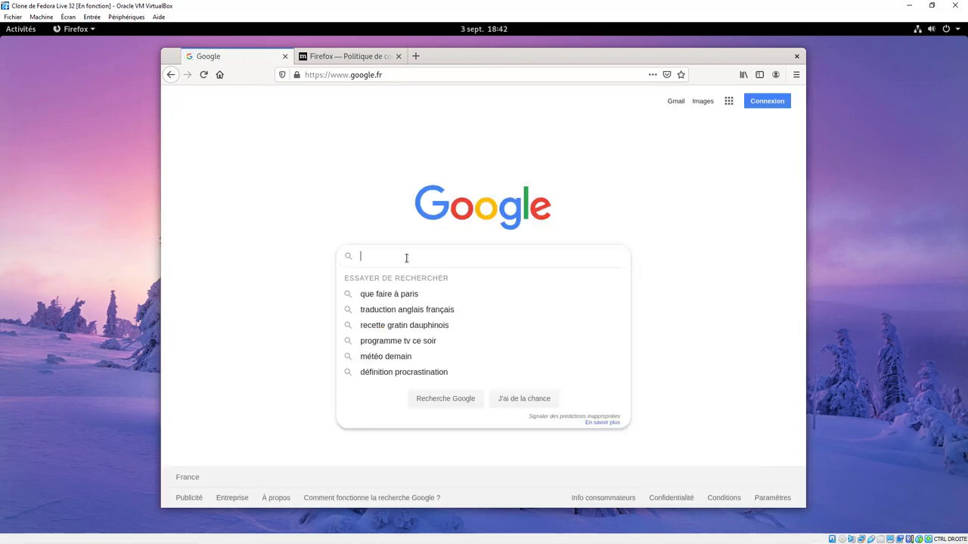
type("savoirpourt")
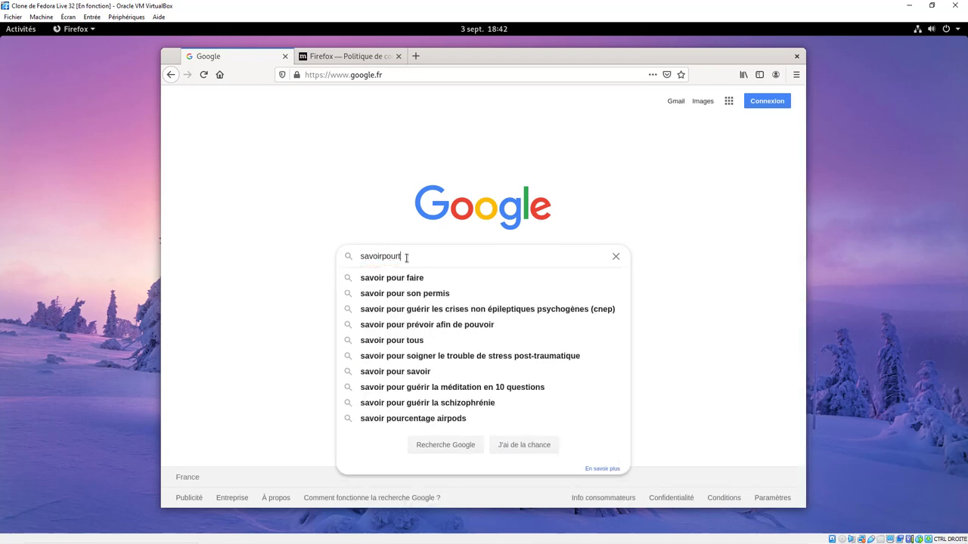
type("ouq")
key("Return")
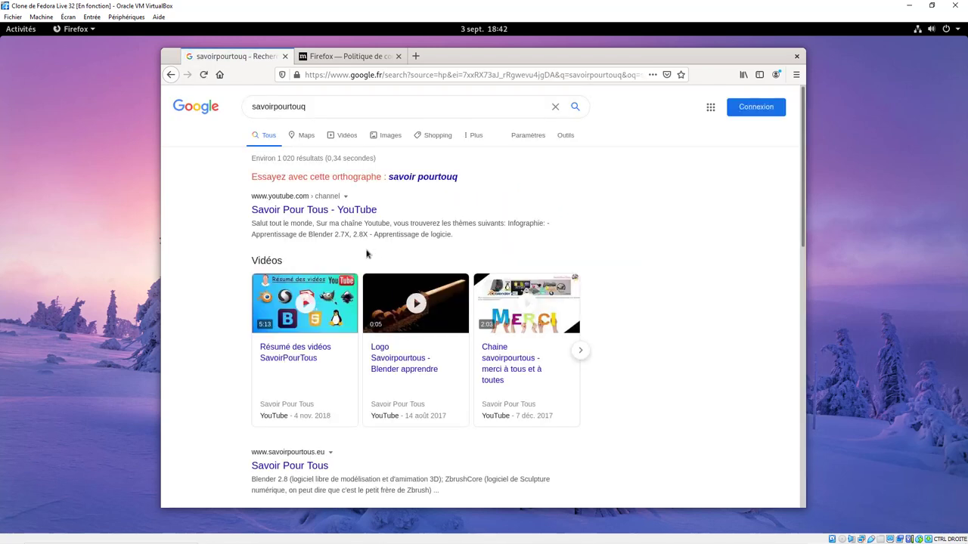
left_click(317, 211)
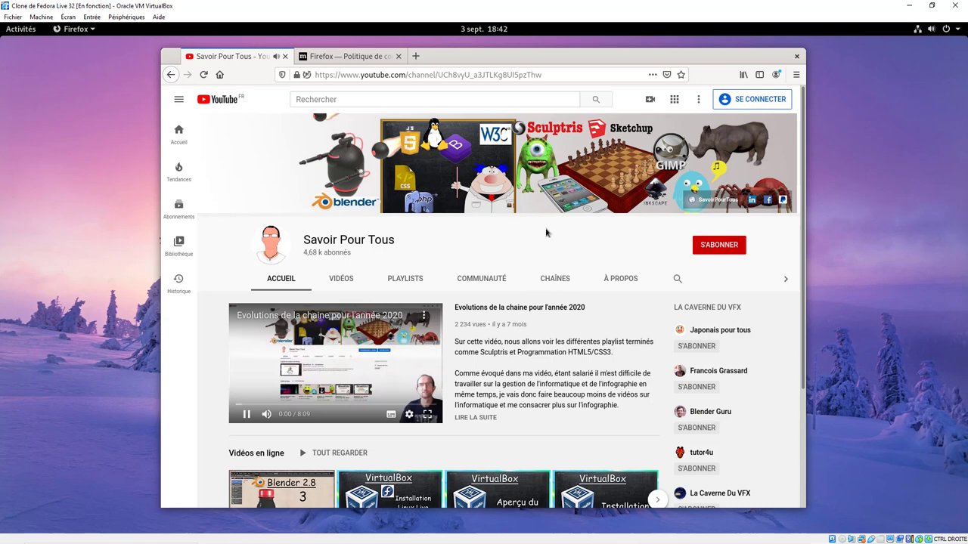
Step: Quit Firefox with all its open tabs and shut down the Fedora virtual machine
left_click(798, 56)
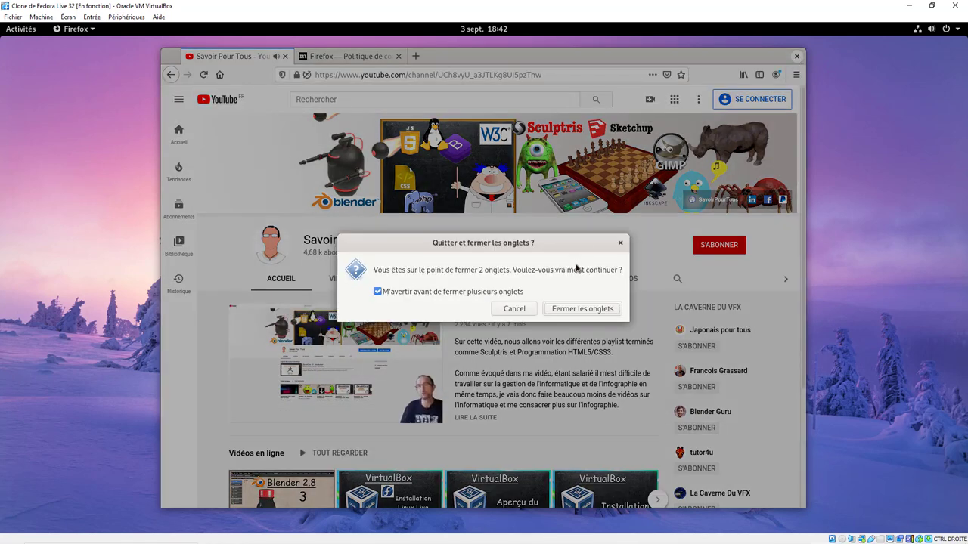
left_click(582, 310)
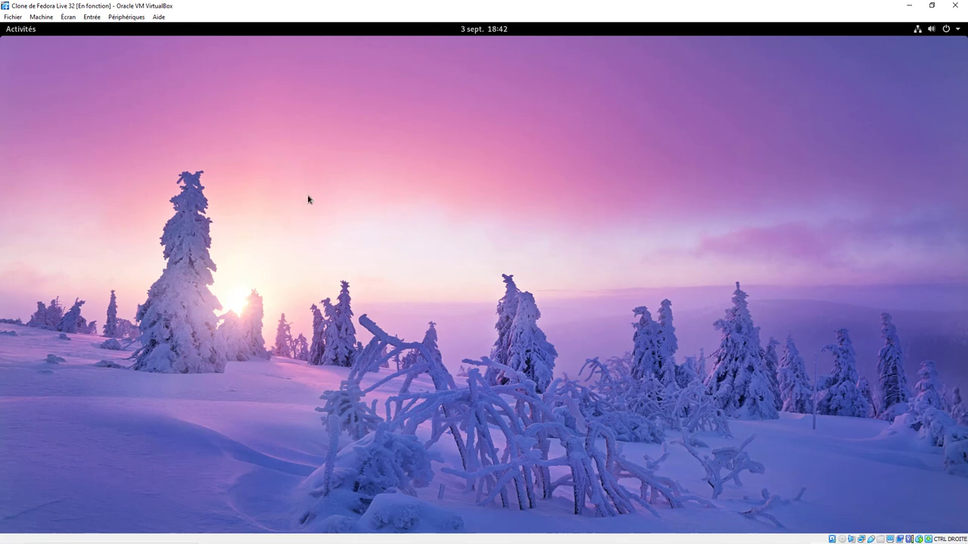
left_click(947, 32)
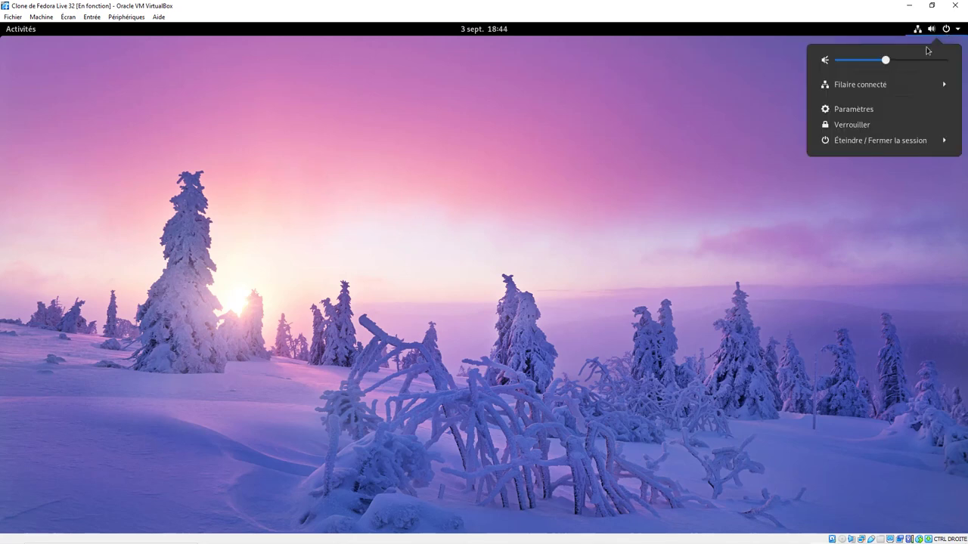
left_click(876, 140)
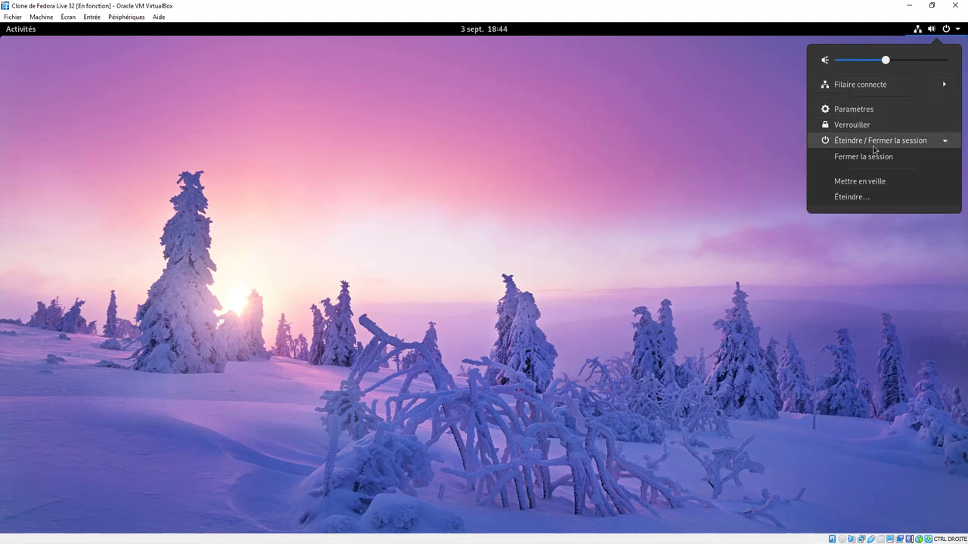
left_click(842, 198)
left_click(562, 315)
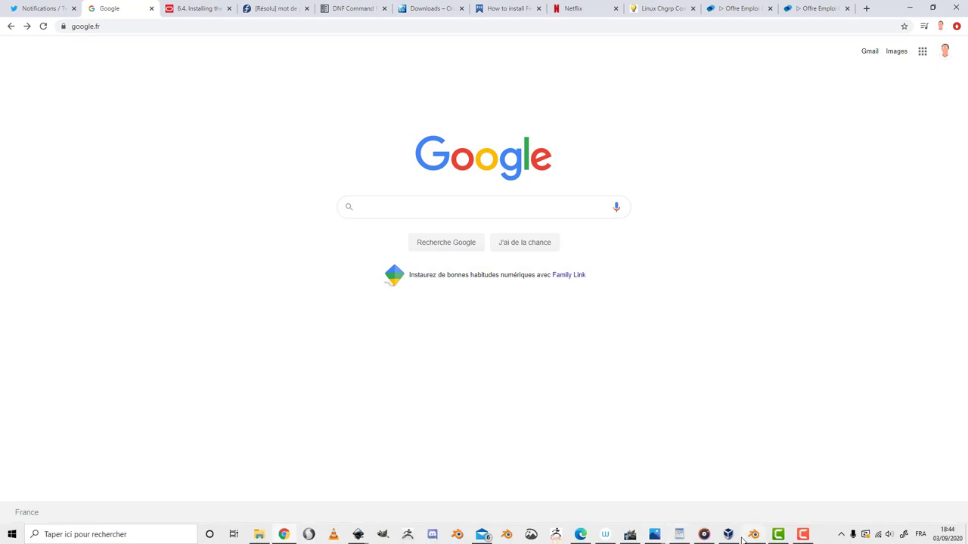
Step: Delete the "Clone de Fedora Live 32" machine and all its files in the VirtualBox Manager
left_click(728, 542)
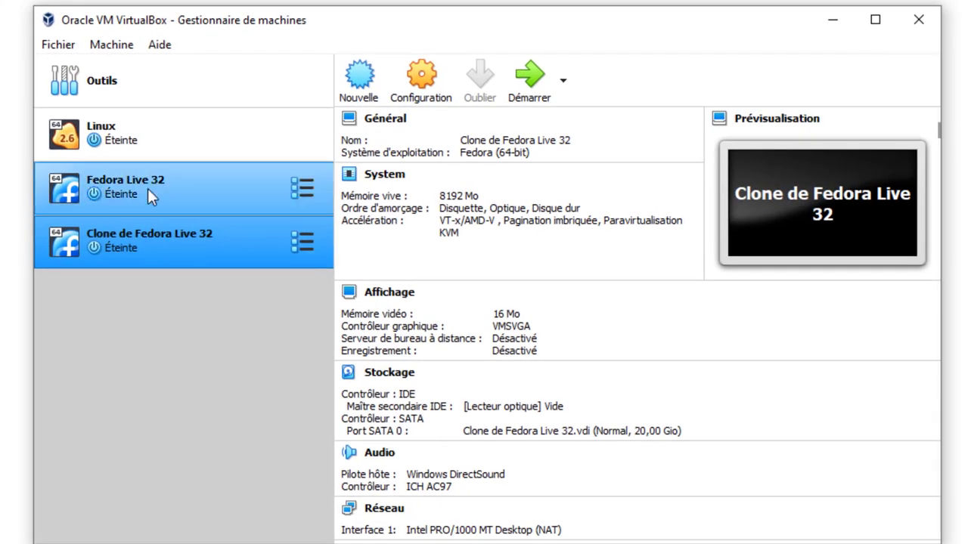
right_click(168, 231)
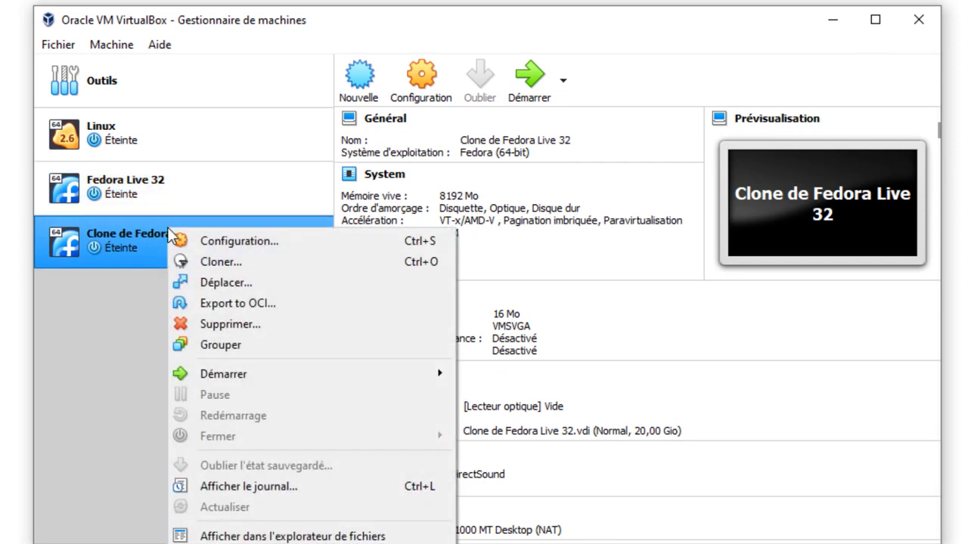
left_click(224, 324)
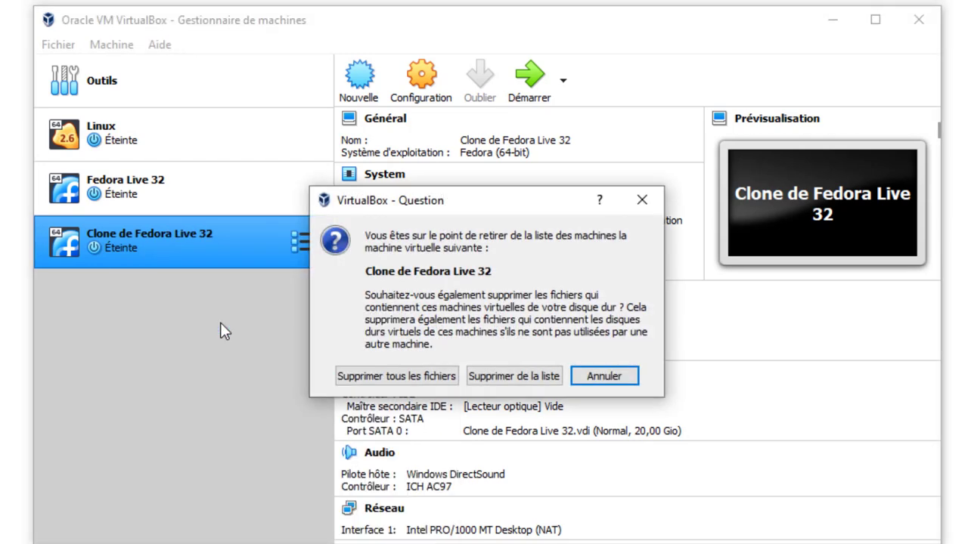
left_click(387, 376)
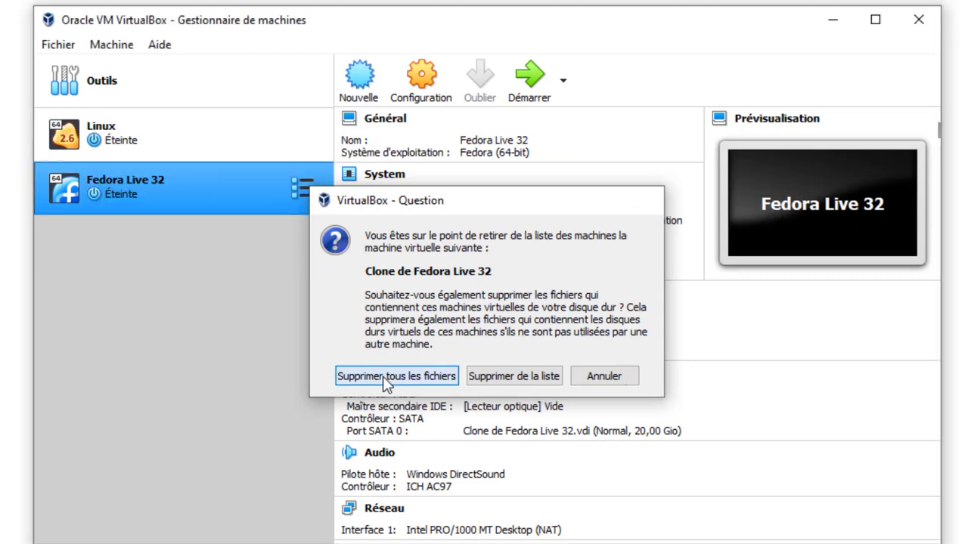
Step: Start cloning the Fedora Live 32 machine, keeping the name "Clone de Fedora Live 32" and setting its destination folder to D:\VirtualBox
right_click(119, 180)
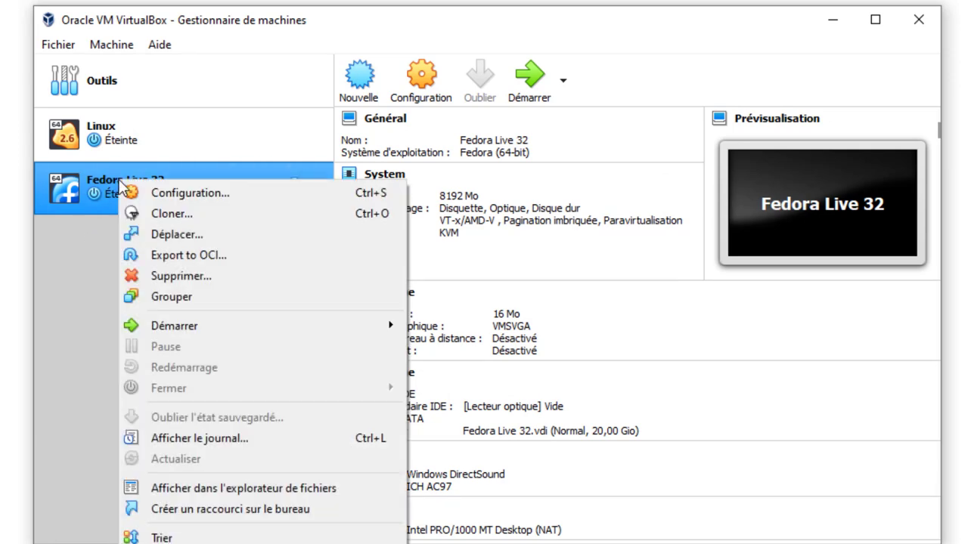
left_click(153, 213)
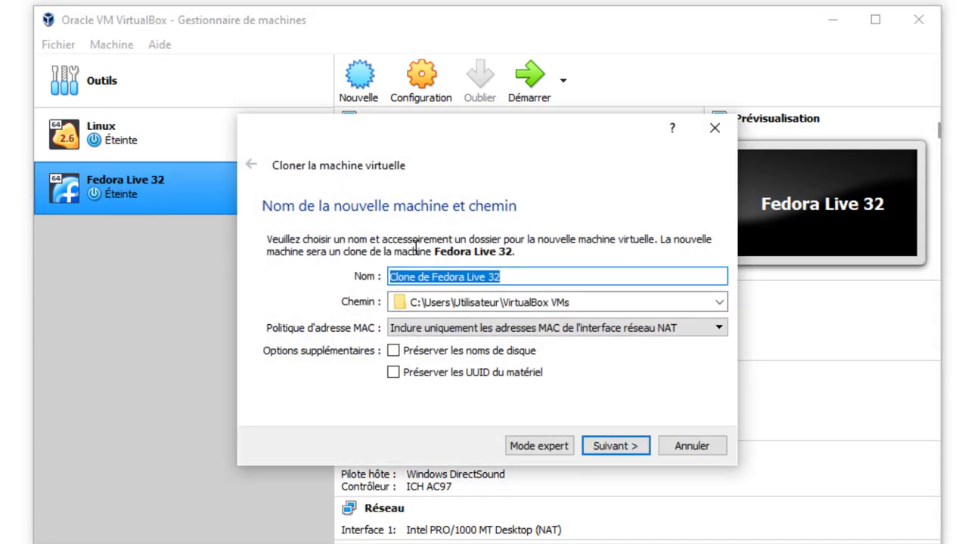
left_click(512, 275)
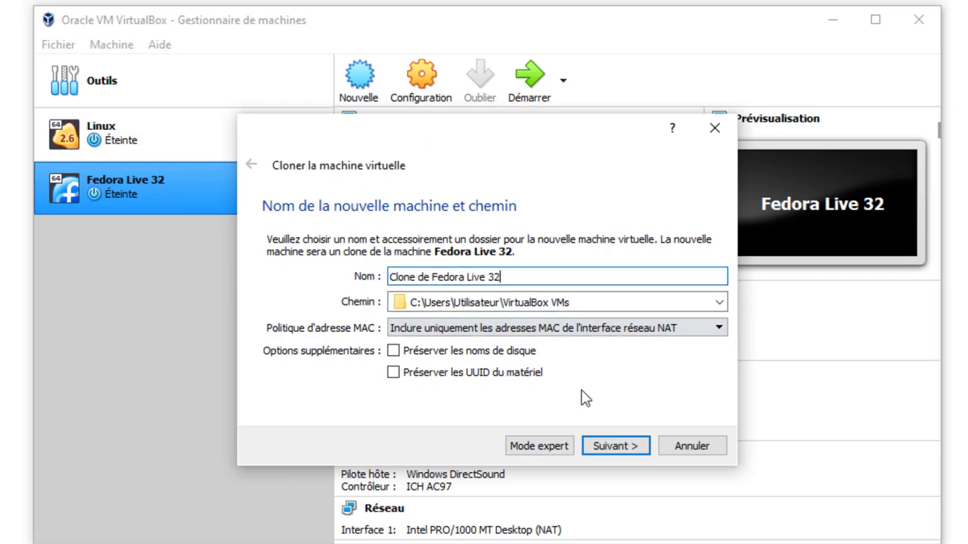
left_click(716, 303)
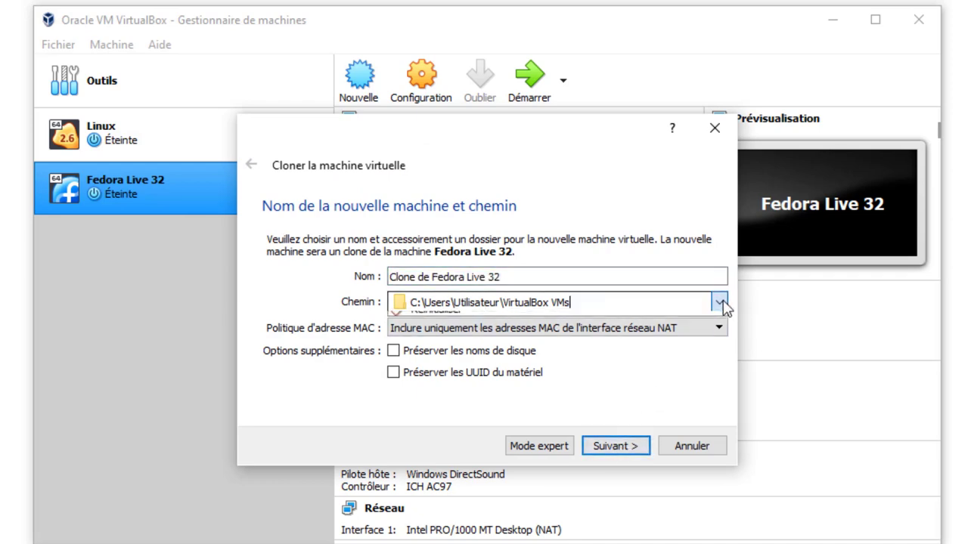
left_click(669, 336)
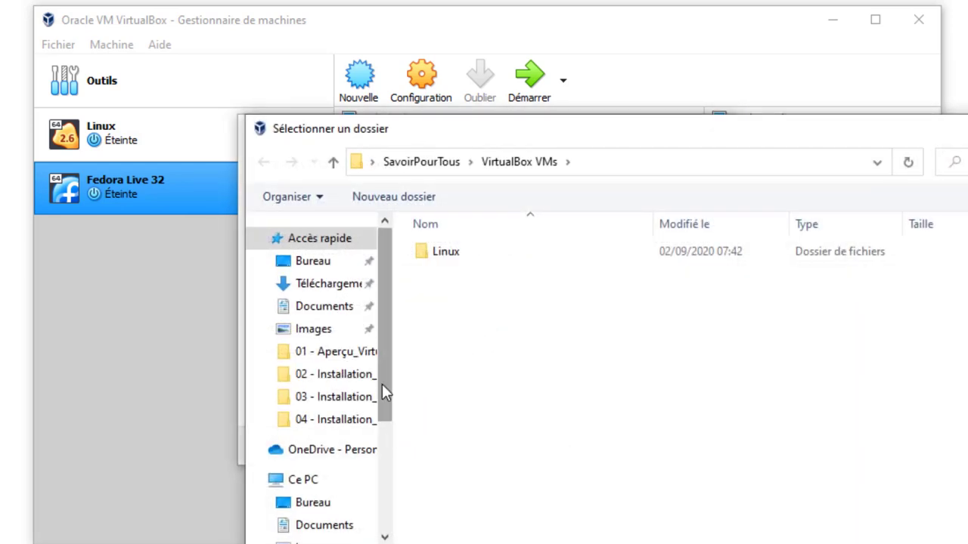
left_click_drag(382, 388, 389, 532)
left_click(323, 490)
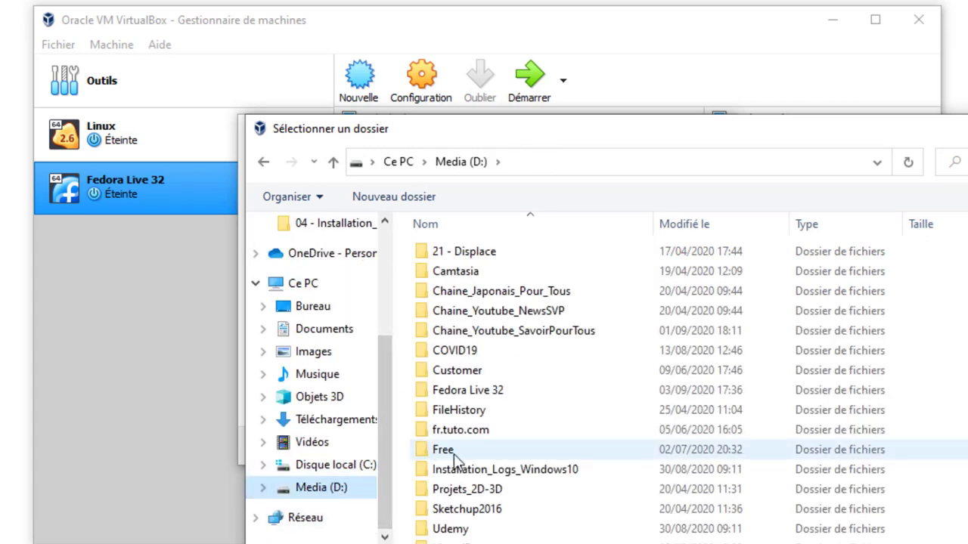
scroll(408, 461, "down", 1)
left_click(453, 535)
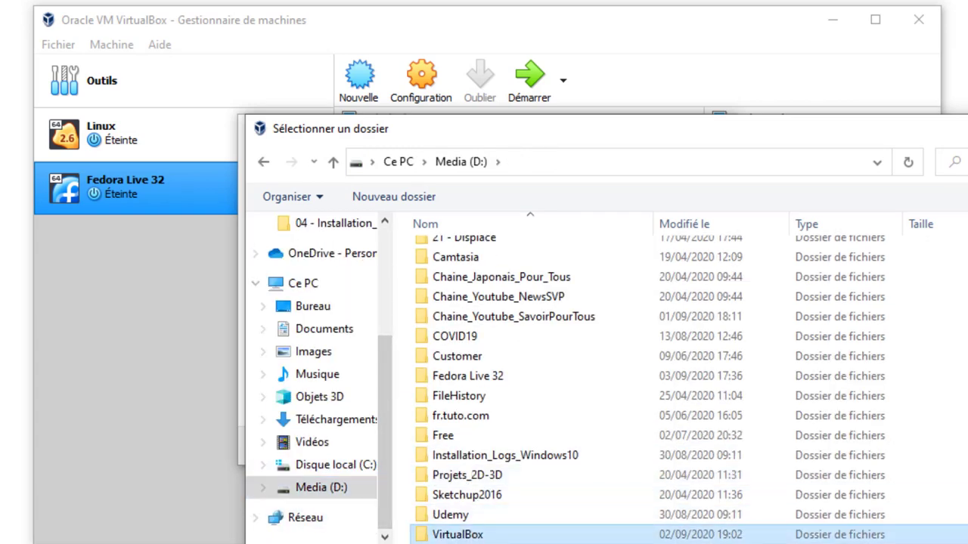
key("Return")
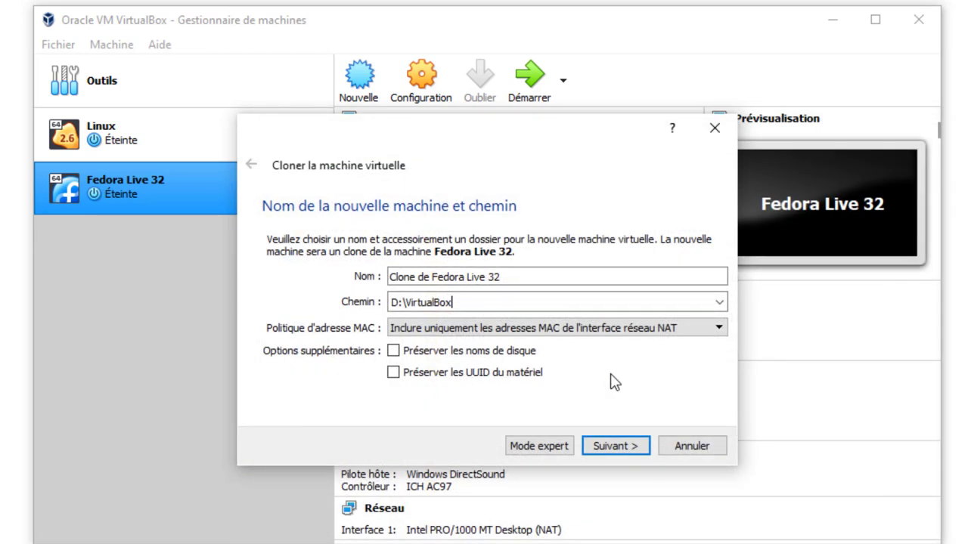
Step: Create the copy as a full clone (Clone intégral), and select the original Fedora Live 32 machine in the list
left_click(616, 446)
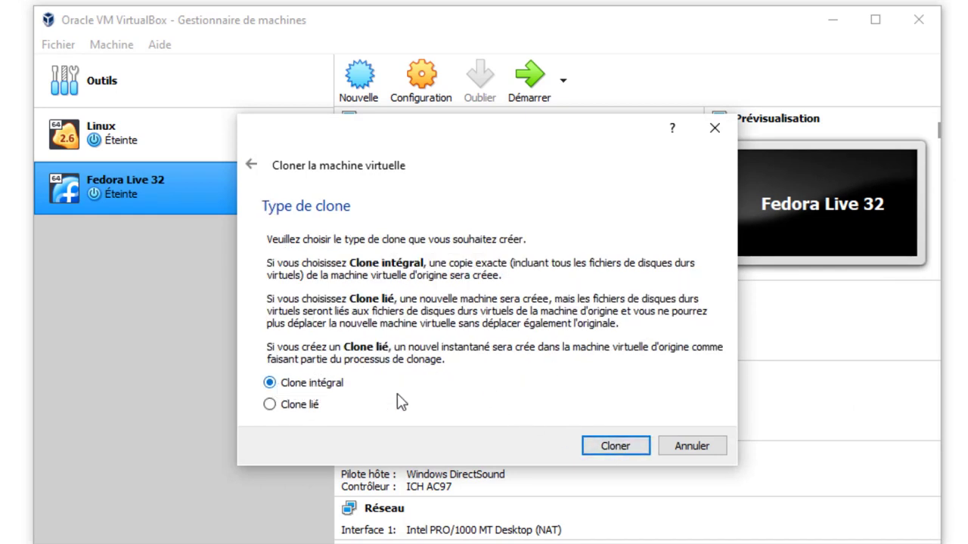
left_click(615, 446)
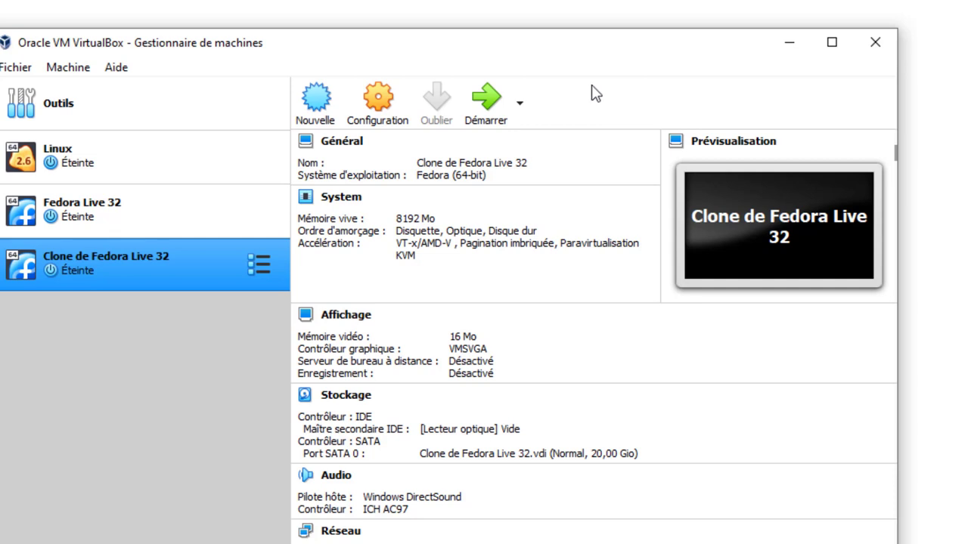
left_click(135, 204)
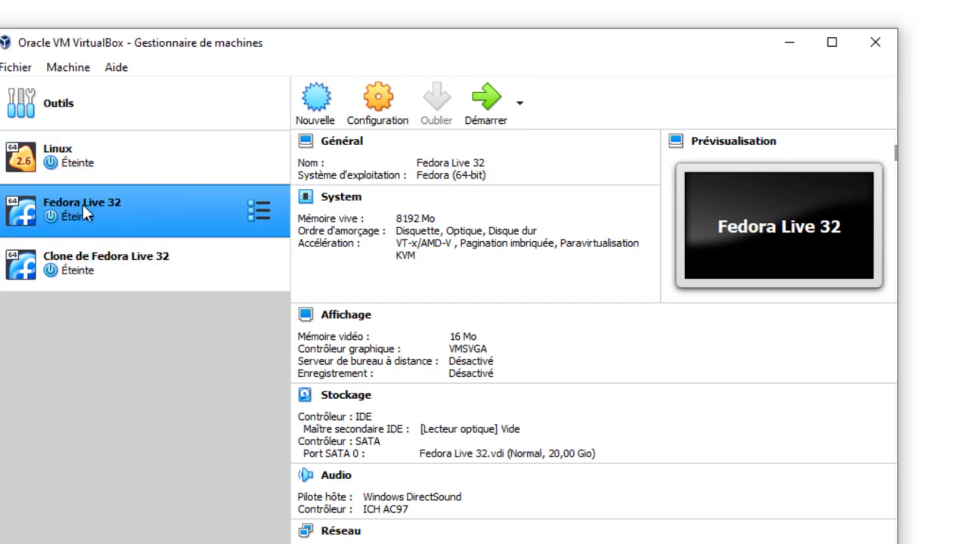